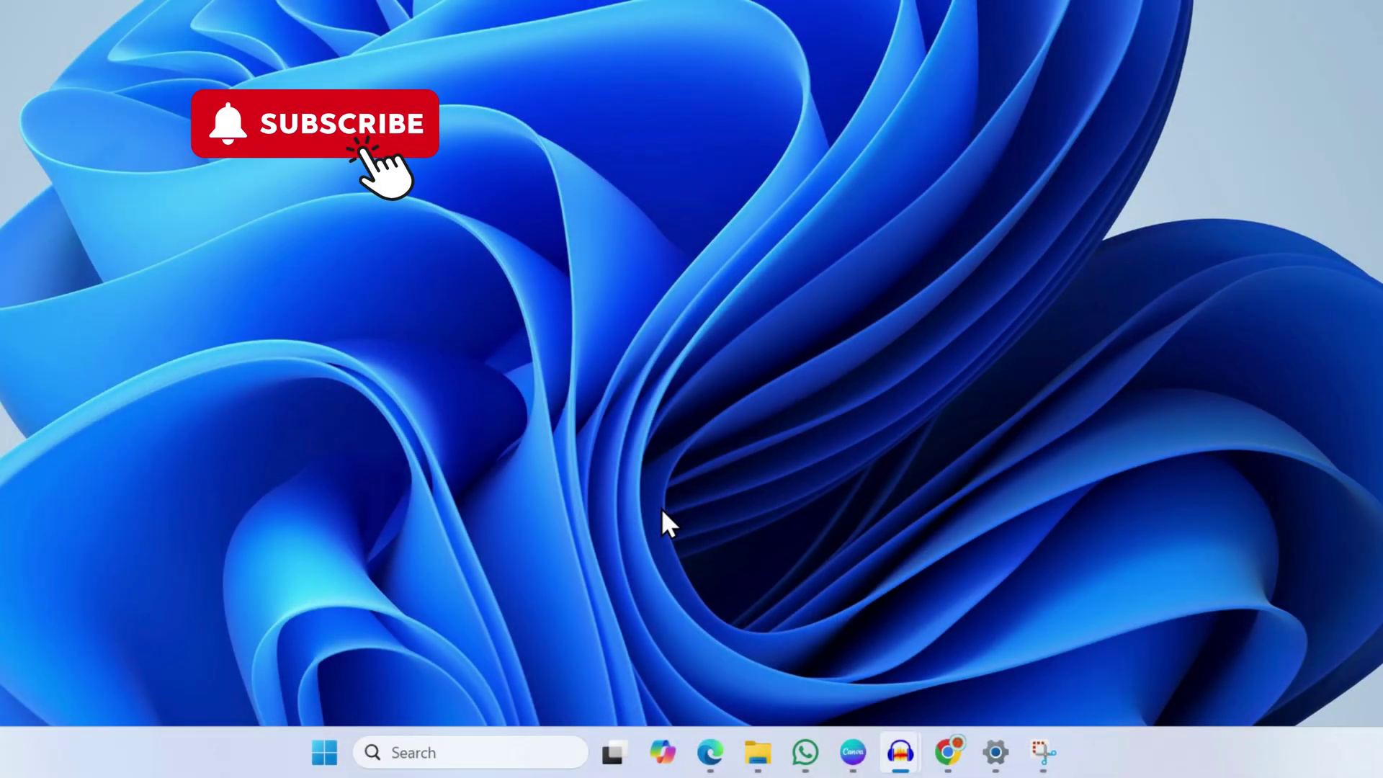
# Step: Open System › Notifications and review the app list, including WhatsApp, Slack and Snipping Tool
pyautogui.click(995, 749)
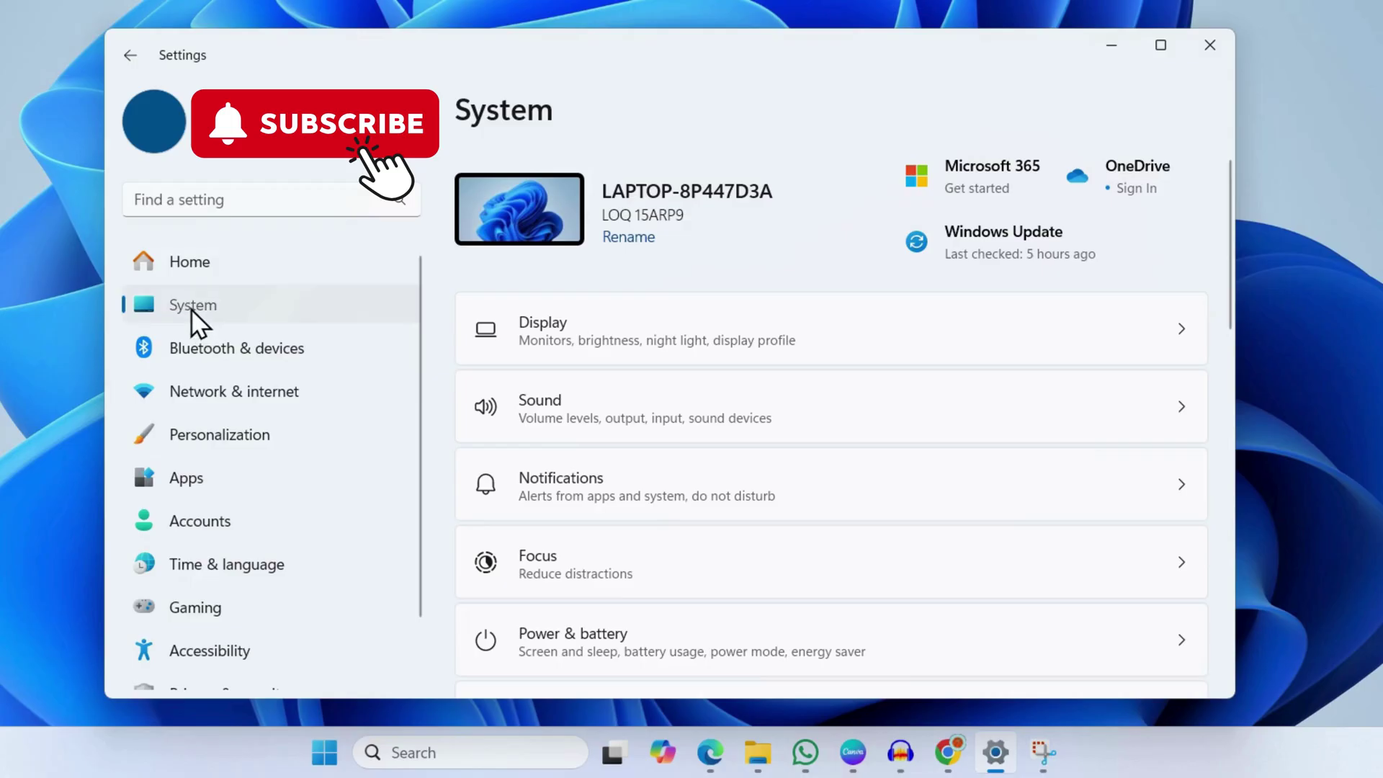
pyautogui.click(560, 503)
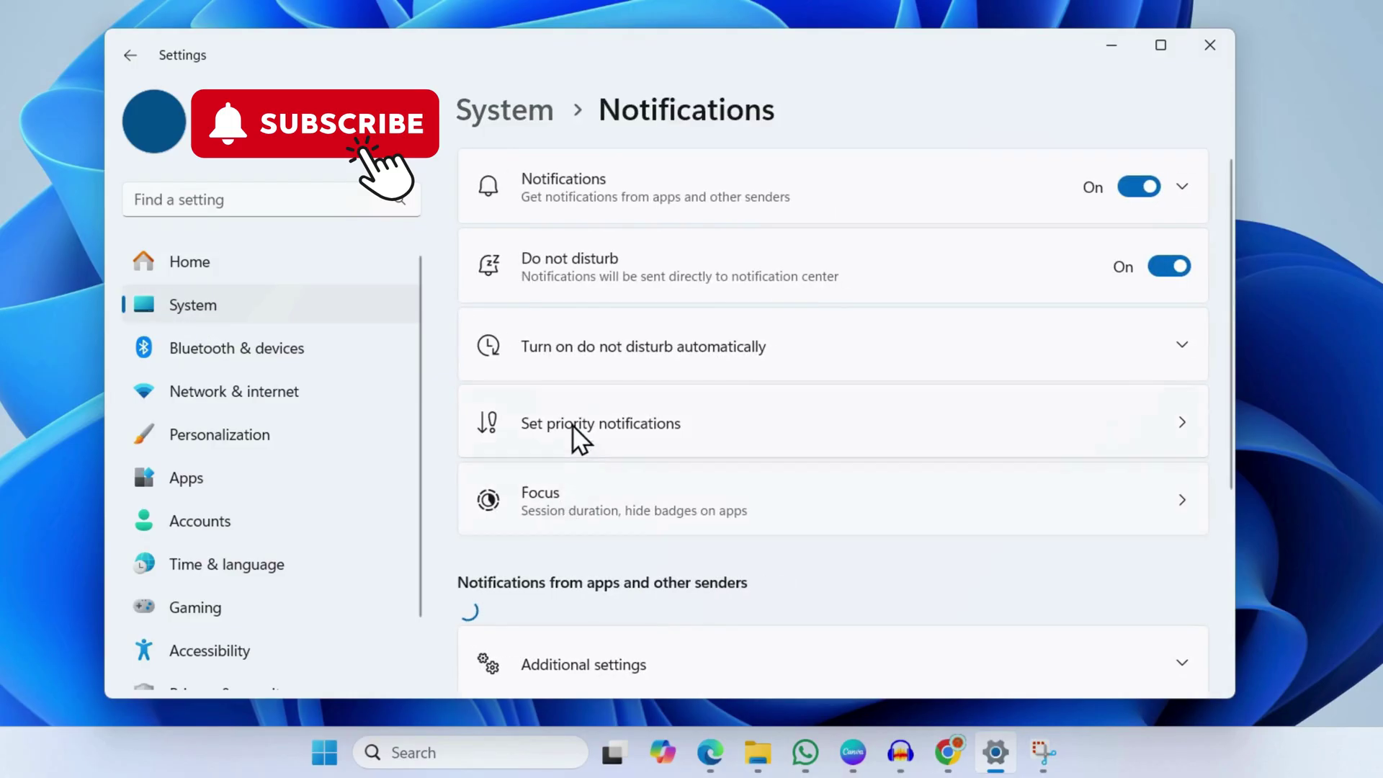
pyautogui.scroll(-4, 573, 344)
pyautogui.scroll(-1, 572, 349)
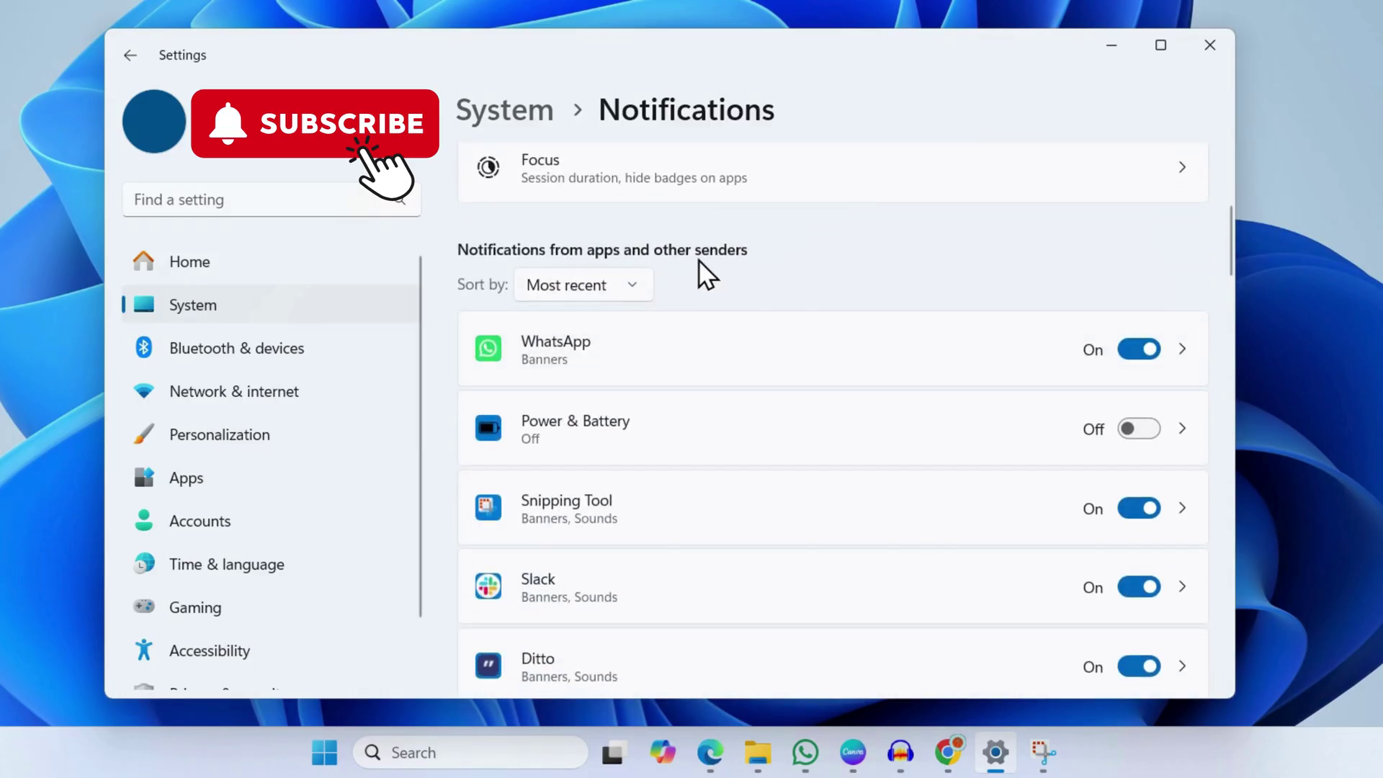
pyautogui.scroll(-2, 698, 270)
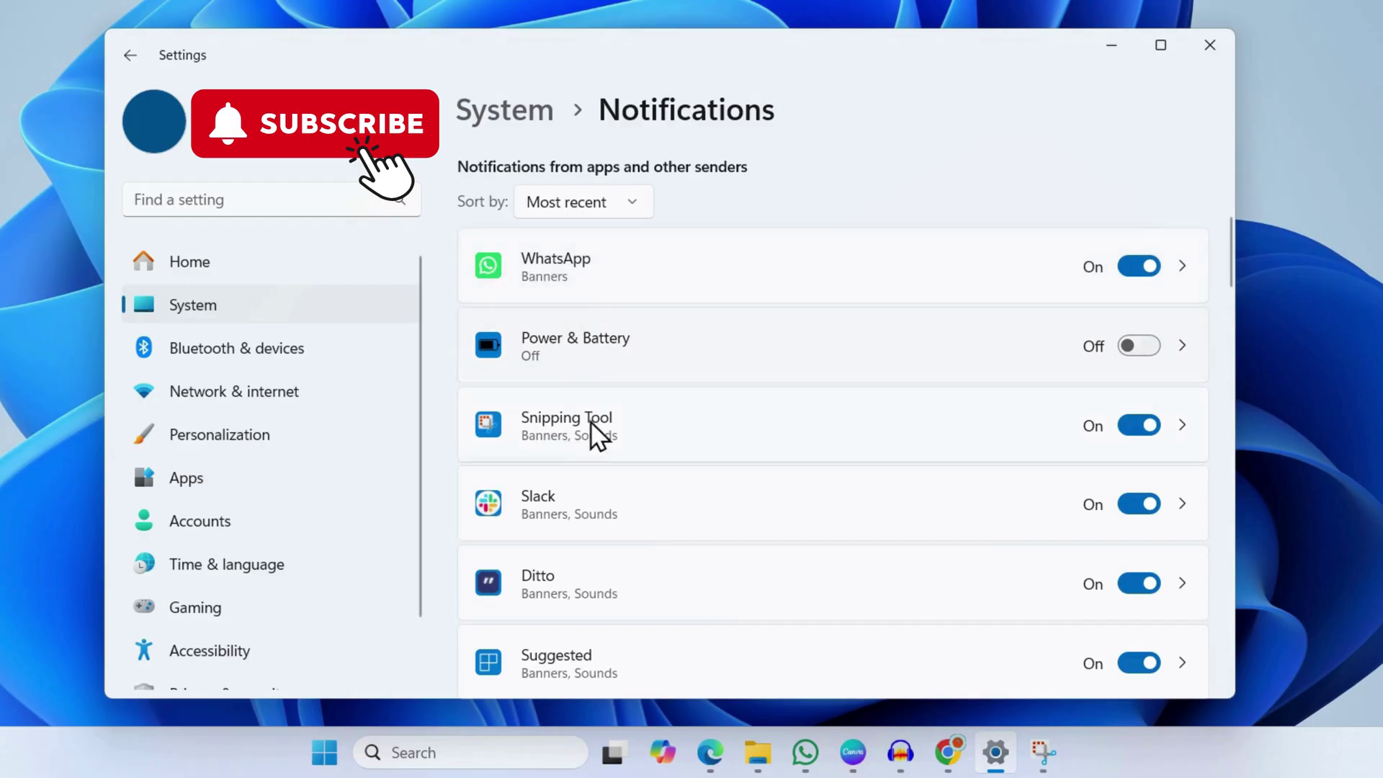
pyautogui.scroll(-2, 595, 479)
pyautogui.scroll(-2, 595, 477)
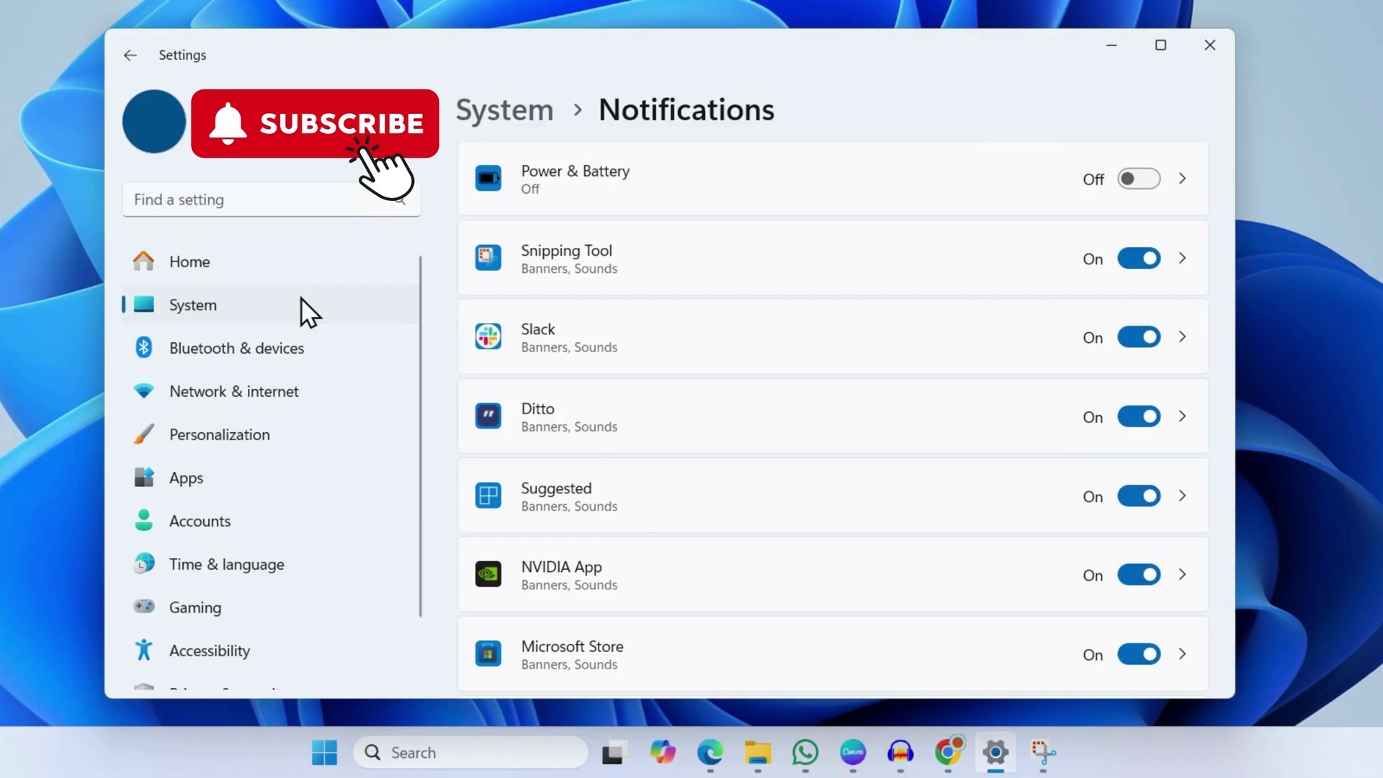
# Step: Filter Apps › Installed apps by 'pc' to show Microsoft Clipchamp and PC Manager
pyautogui.click(219, 485)
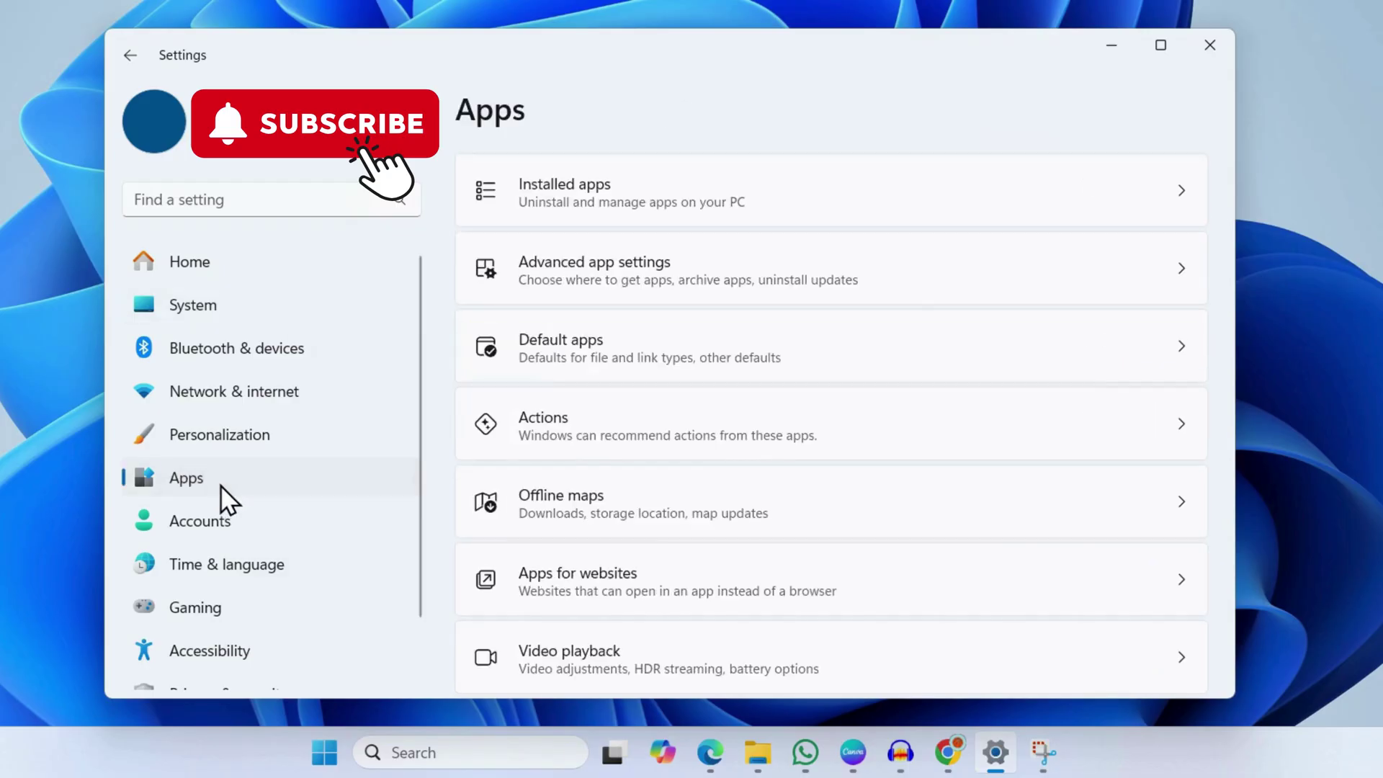
pyautogui.click(533, 205)
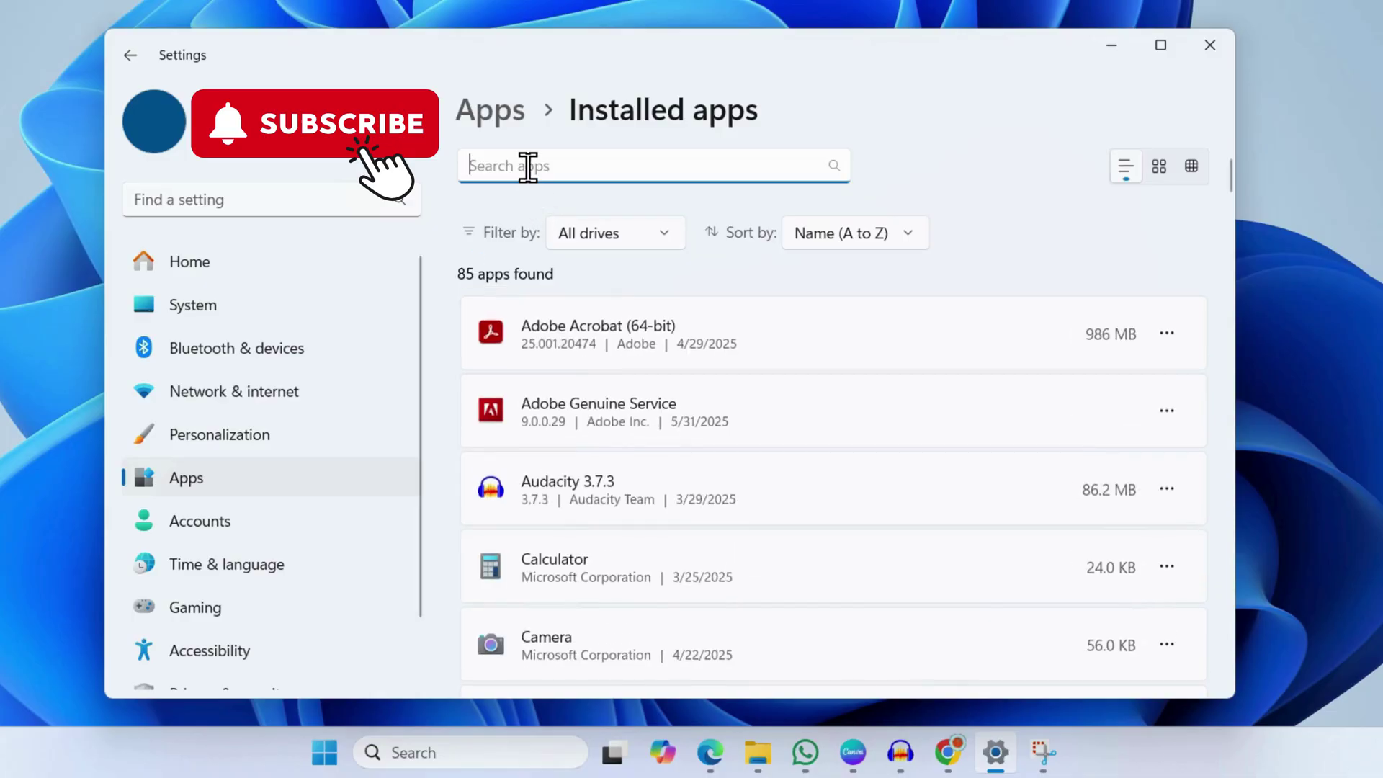
pyautogui.write('pc store')
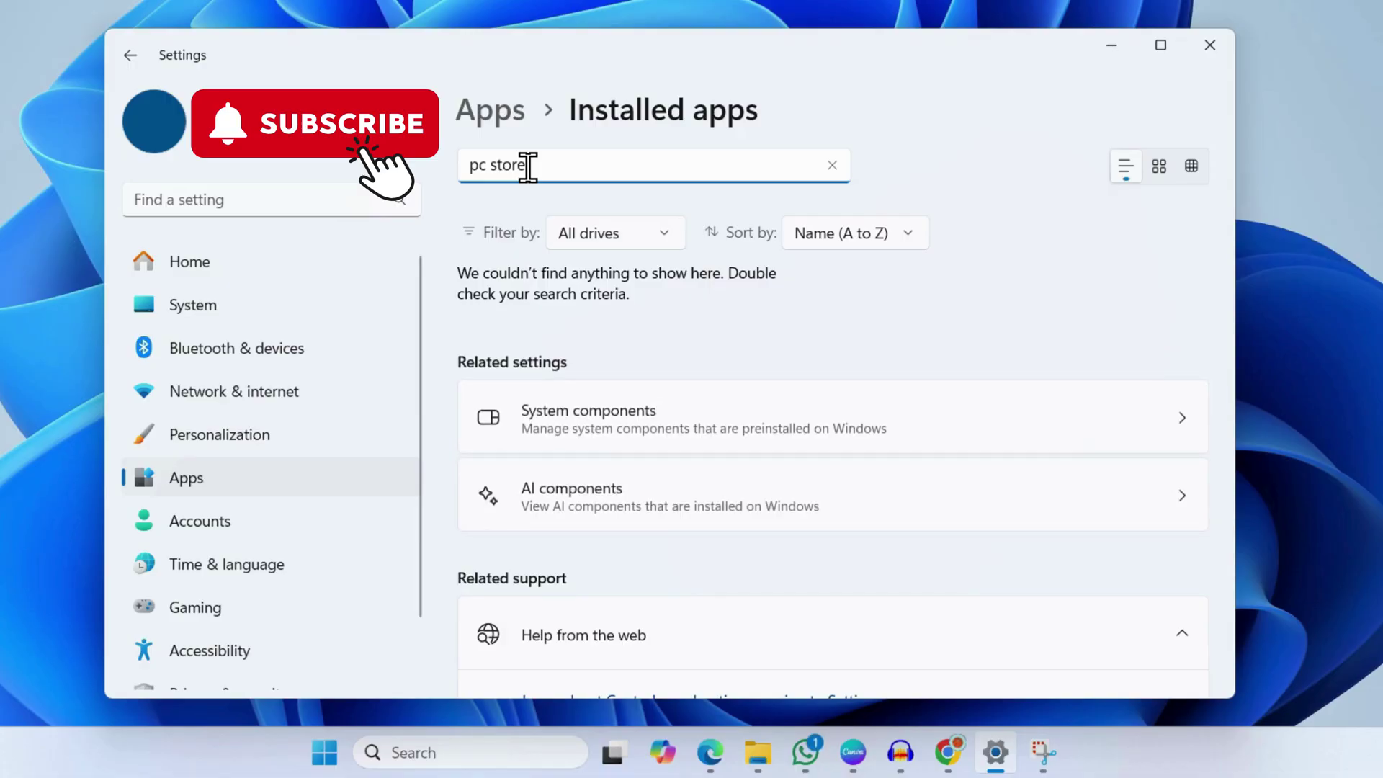
pyautogui.press('BackSpace')
pyautogui.press('BackSpace')
pyautogui.press('BackSpace')
pyautogui.press('BackSpace')
pyautogui.press('BackSpace')
pyautogui.press('BackSpace')
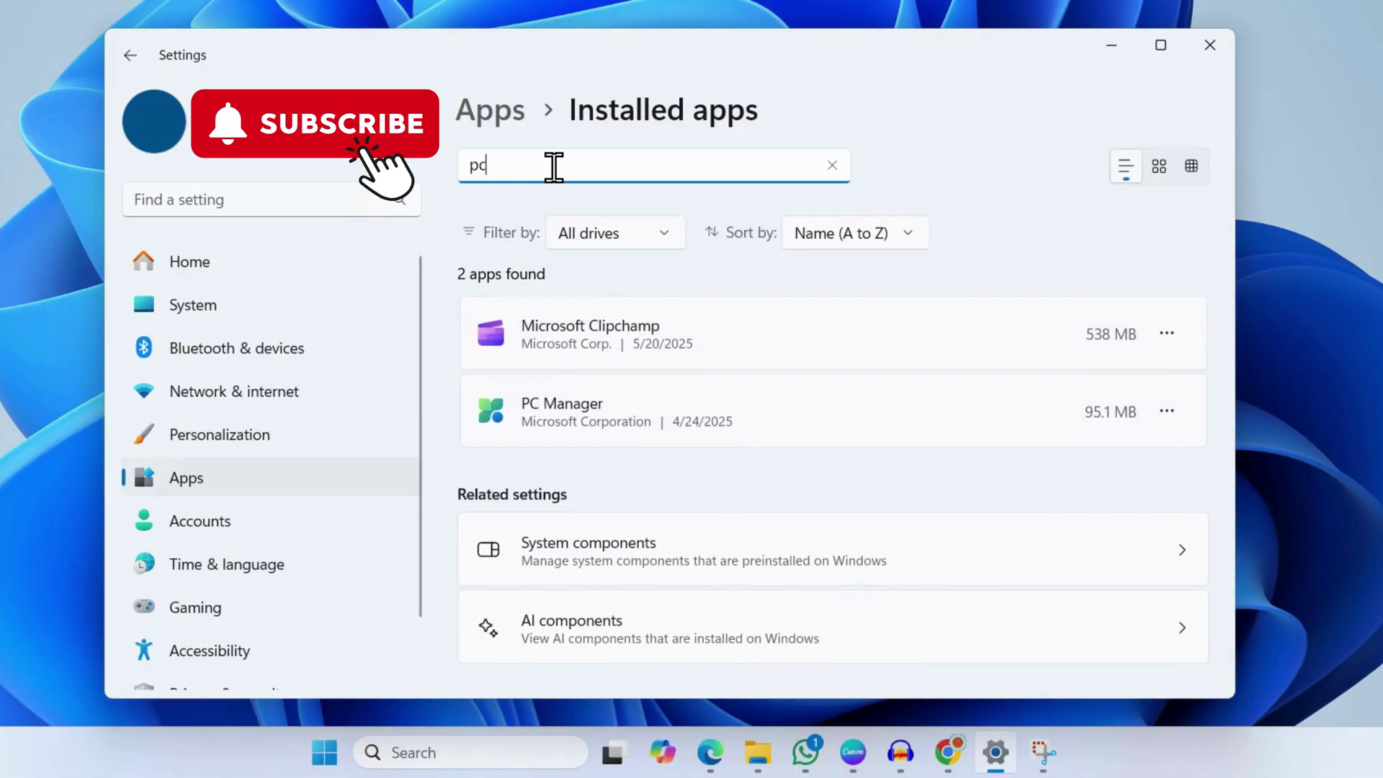
# Step: Begin uninstalling PC Manager, then dismiss the confirmation so it stays installed
pyautogui.click(1165, 409)
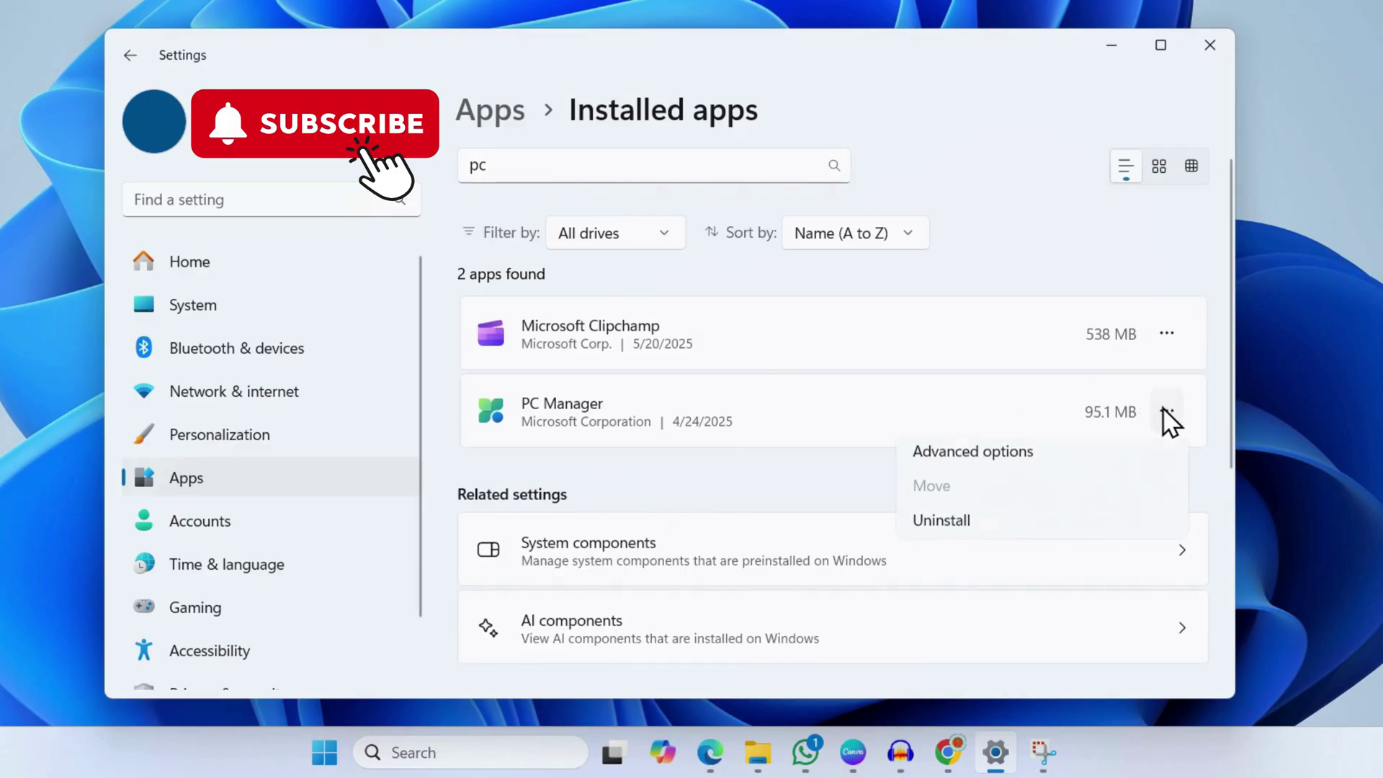
pyautogui.click(948, 524)
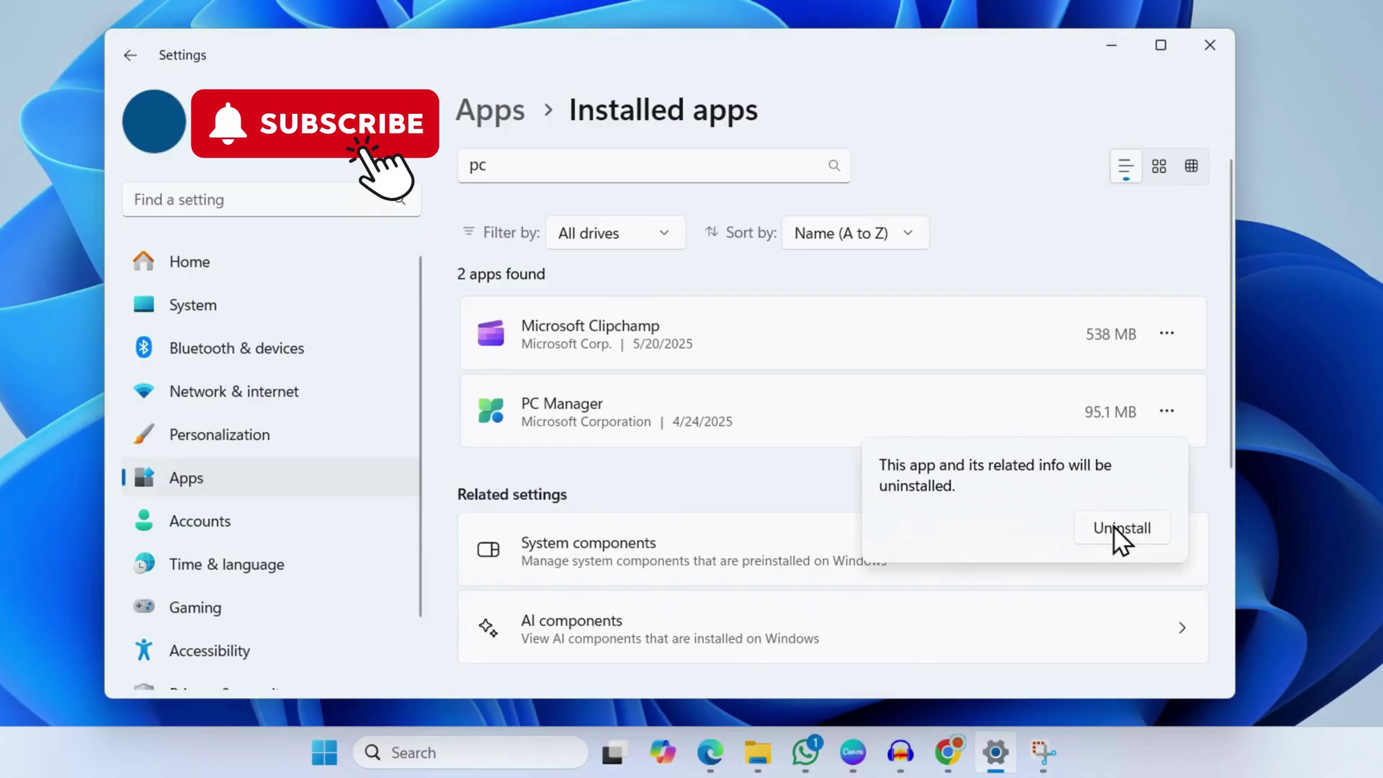
pyautogui.click(771, 479)
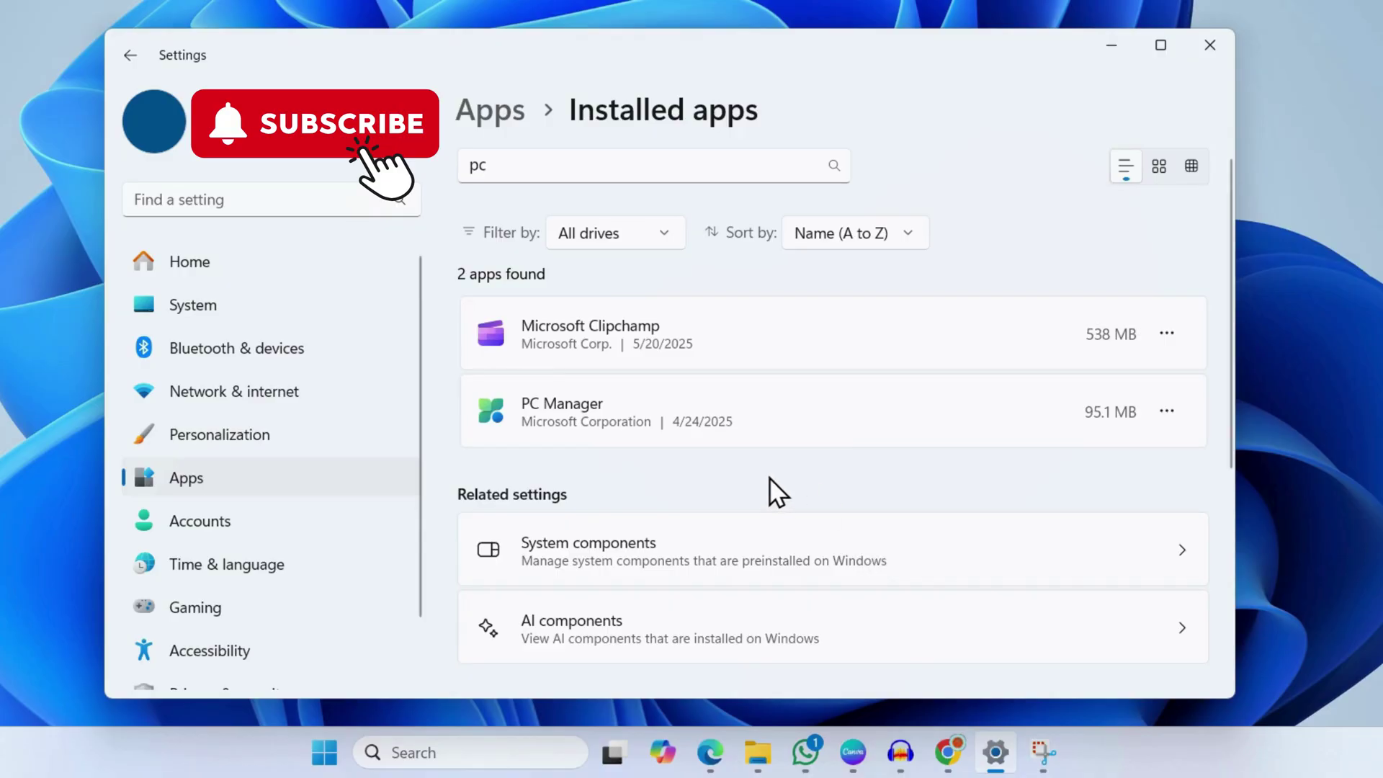
# Step: Minimize Settings and launch Google Chrome from the taskbar on a New Tab page
pyautogui.click(1098, 55)
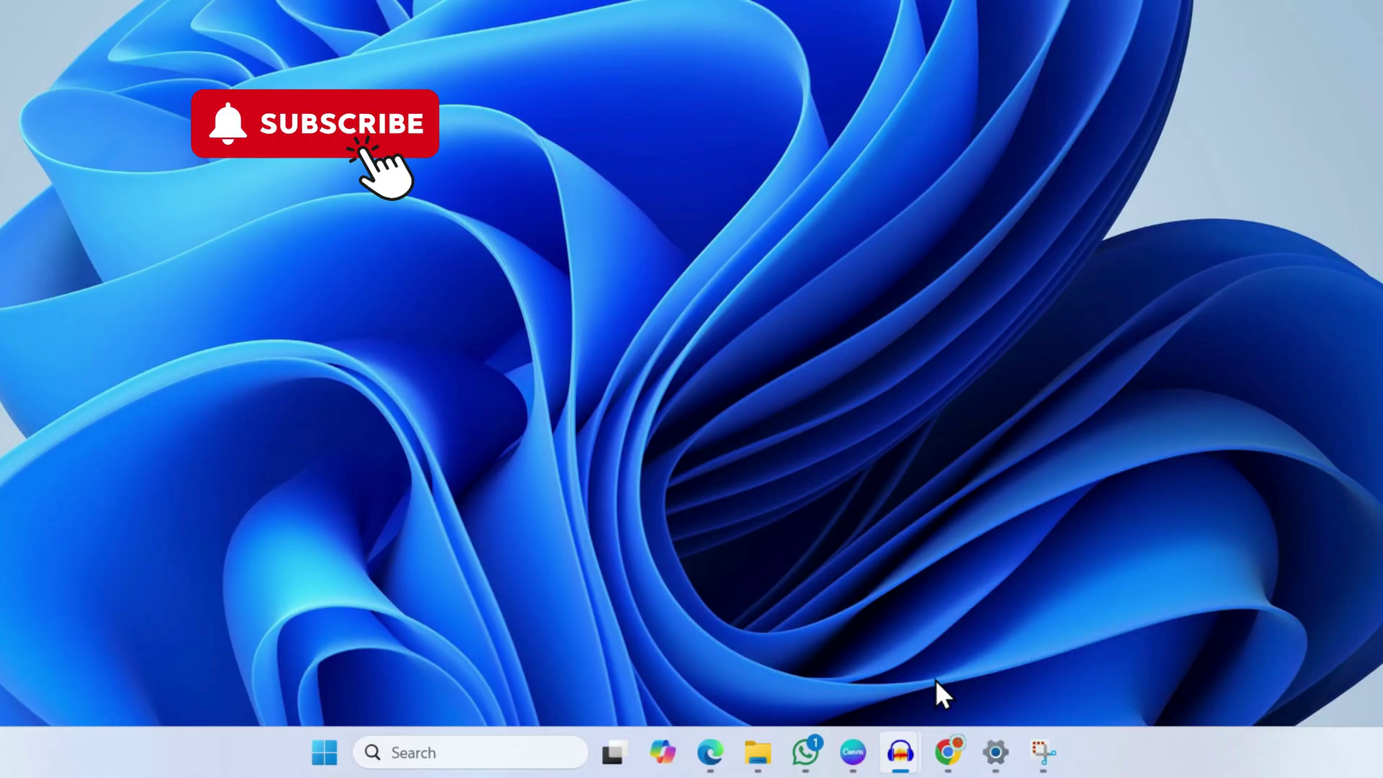
pyautogui.click(948, 752)
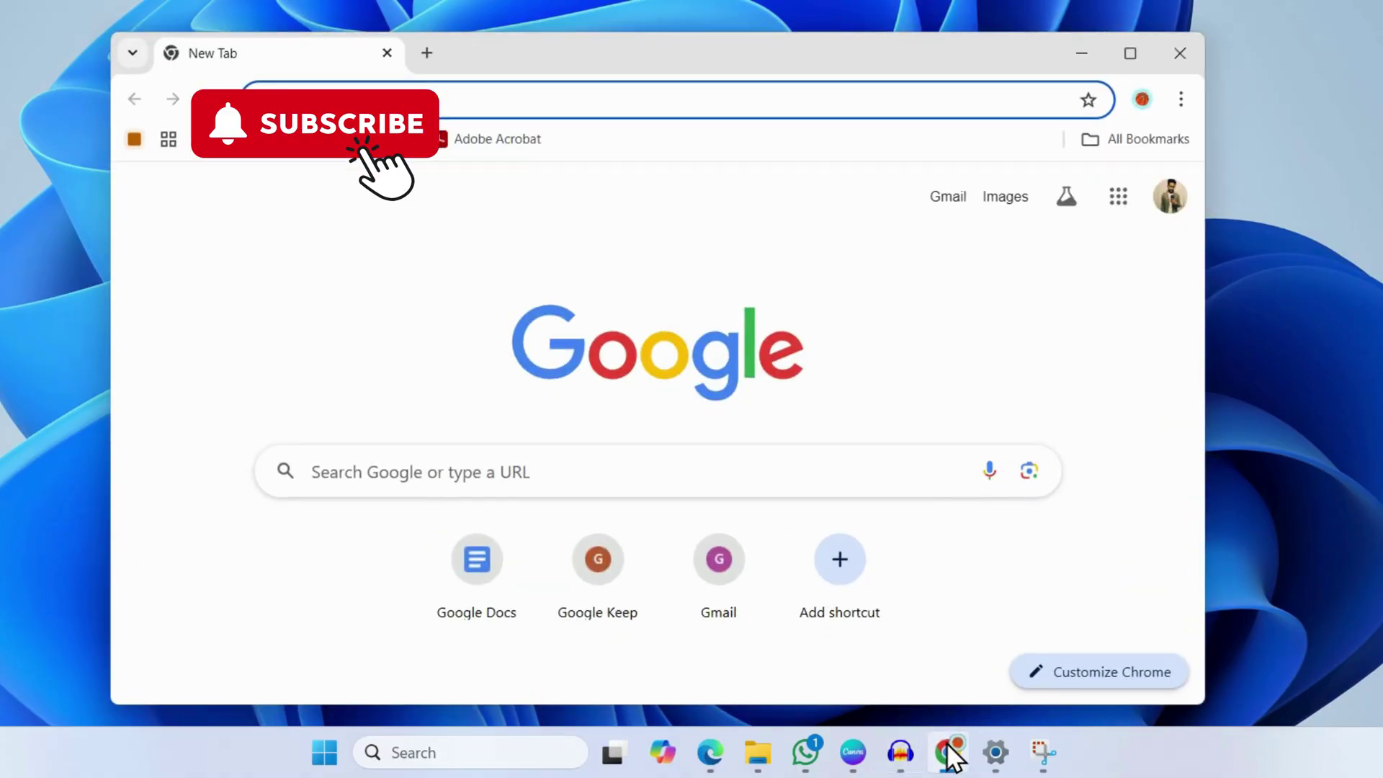
# Step: On Chrome's Extensions page, cancel removal of Google Docs Offline, leaving it installed and enabled
pyautogui.click(1177, 101)
pyautogui.moveTo(948, 511)
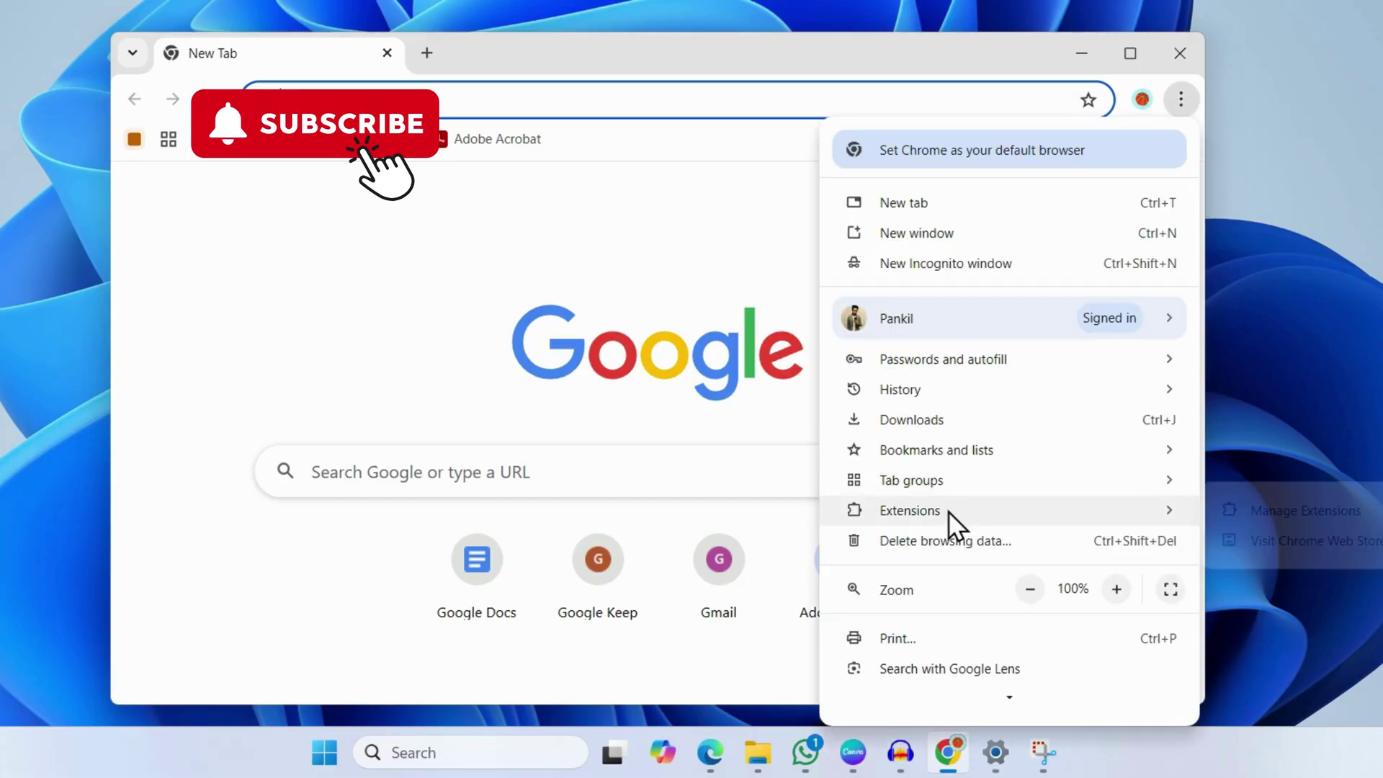
pyautogui.click(1281, 512)
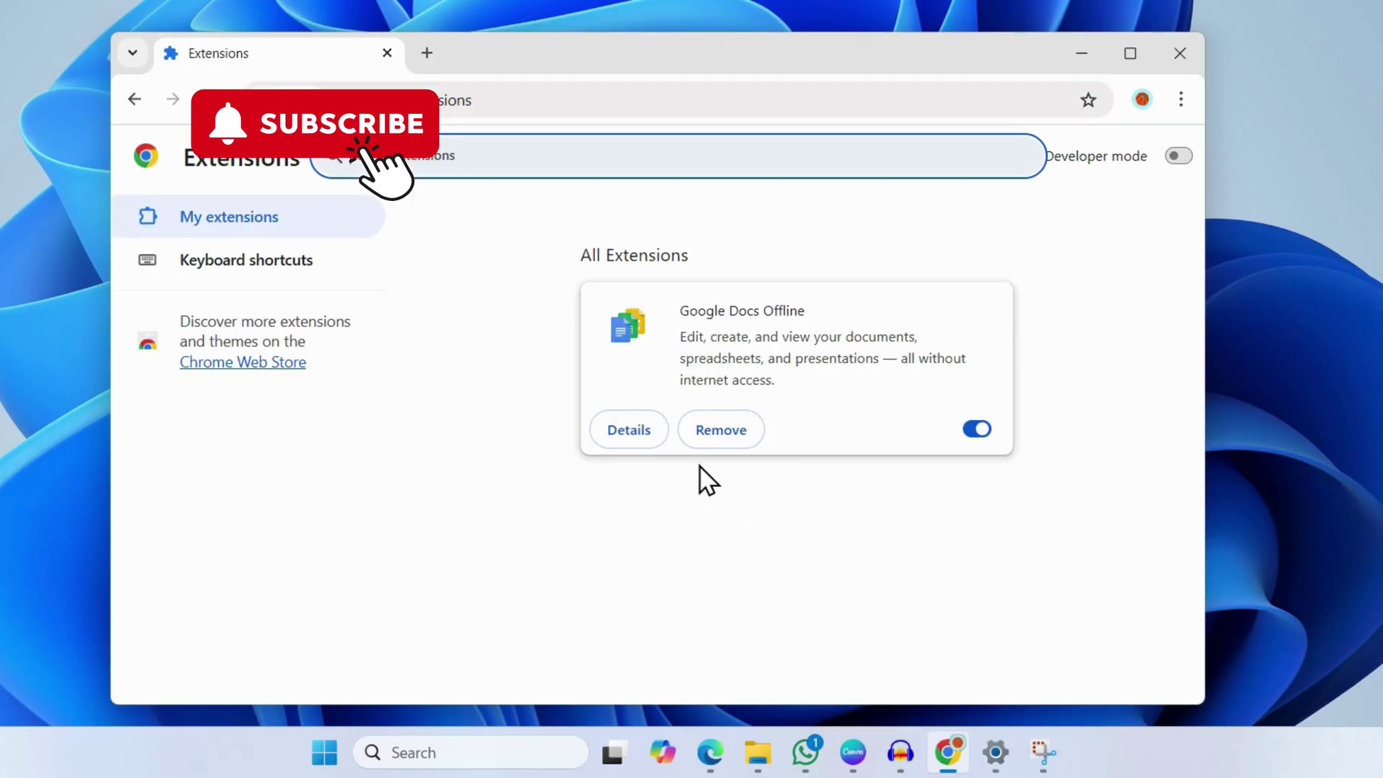
pyautogui.moveTo(680, 309); pyautogui.dragTo(806, 308)
pyautogui.click(806, 310)
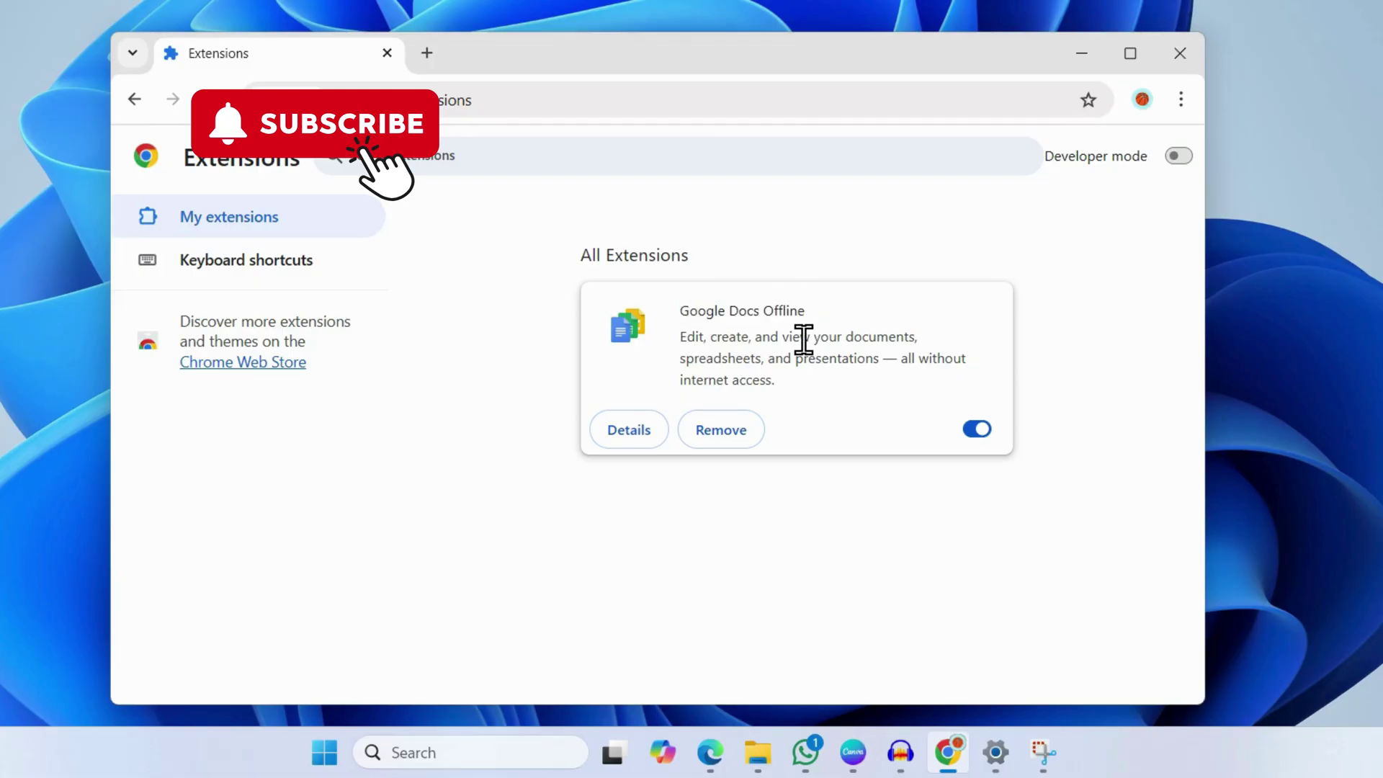
pyautogui.click(721, 430)
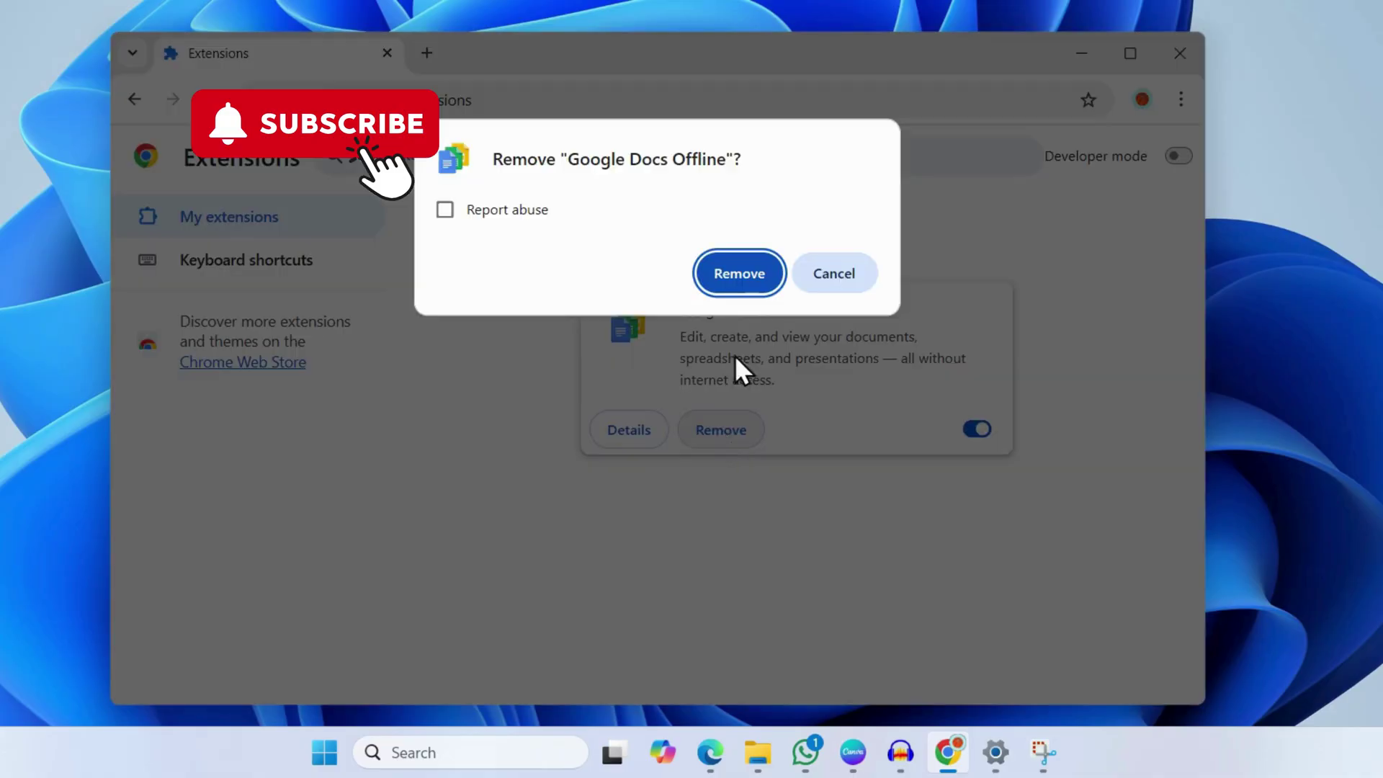
pyautogui.click(836, 279)
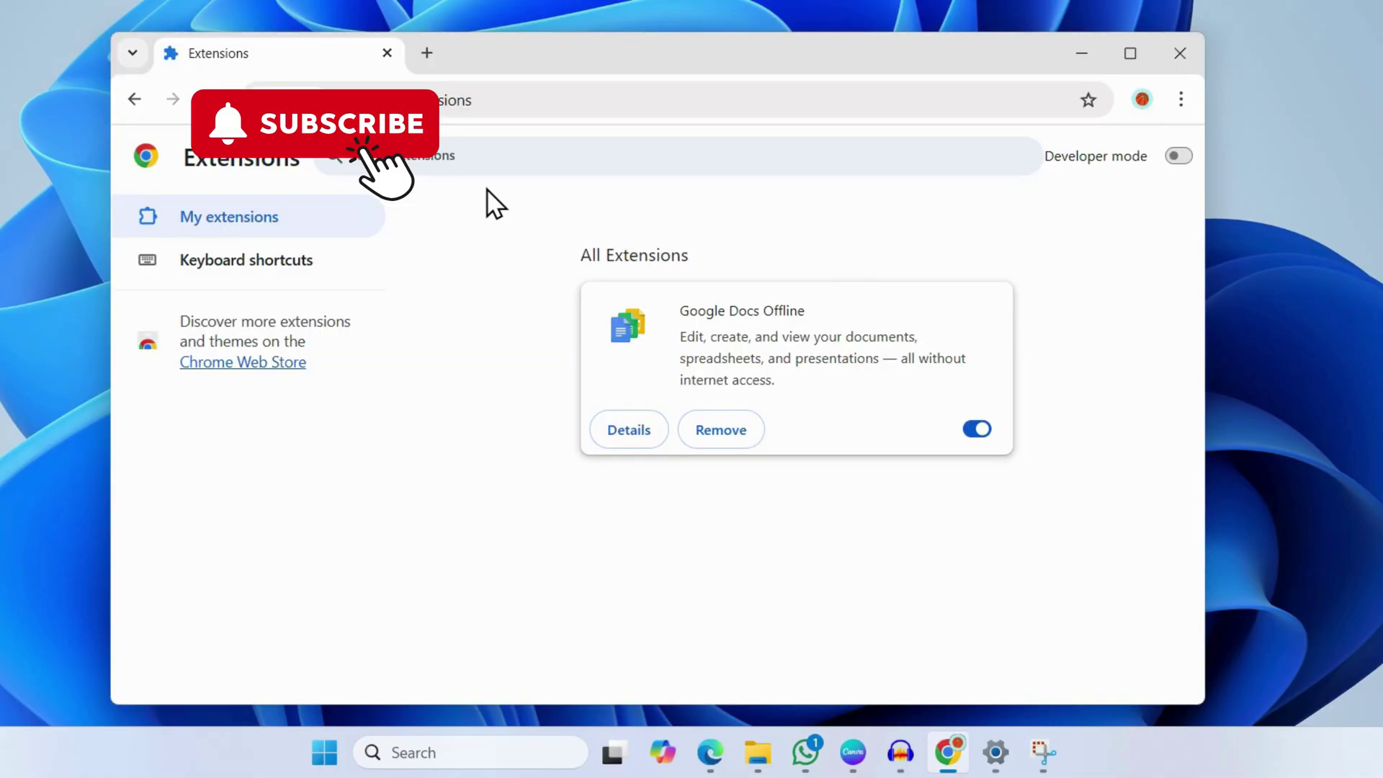
# Step: Go to Chrome Settings › Privacy and security › Site settings and scroll to Permissions
pyautogui.click(1181, 99)
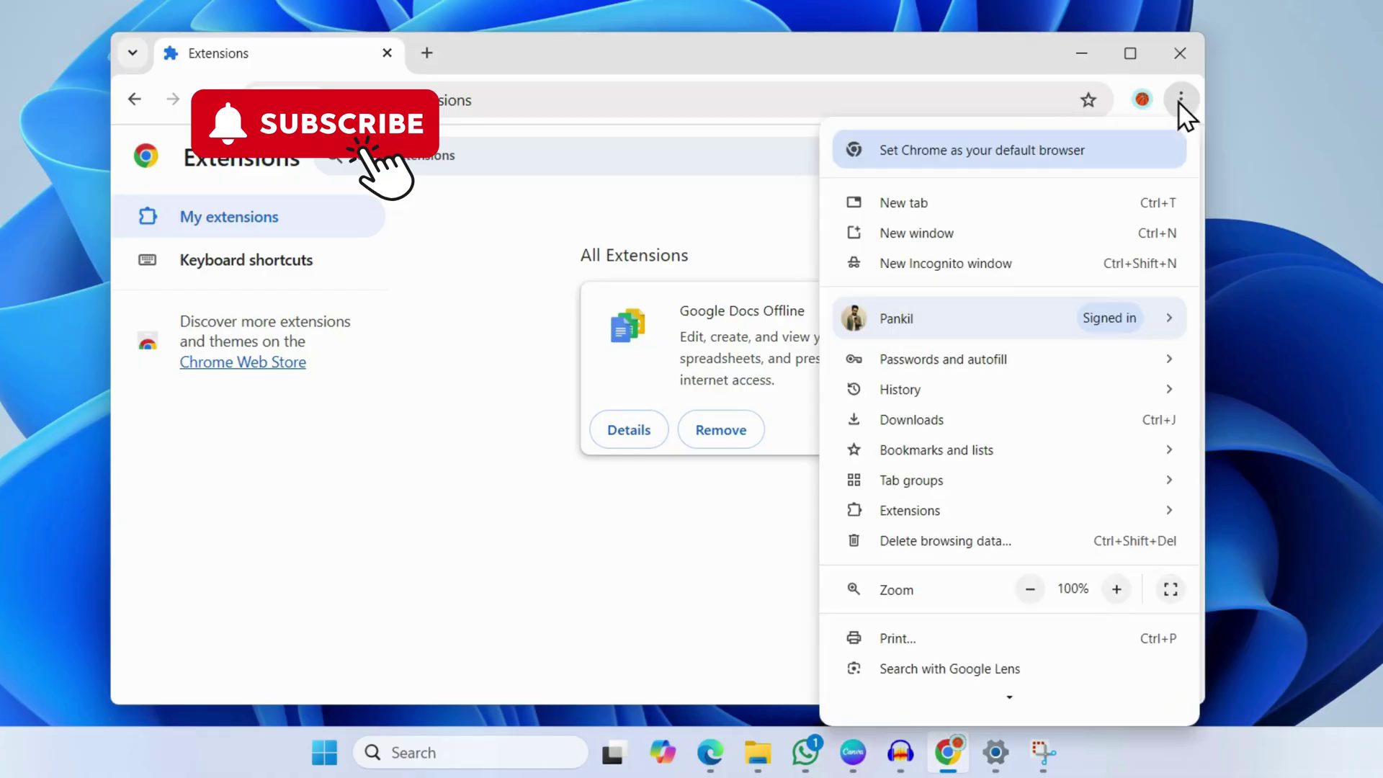
pyautogui.scroll(-3, 991, 407)
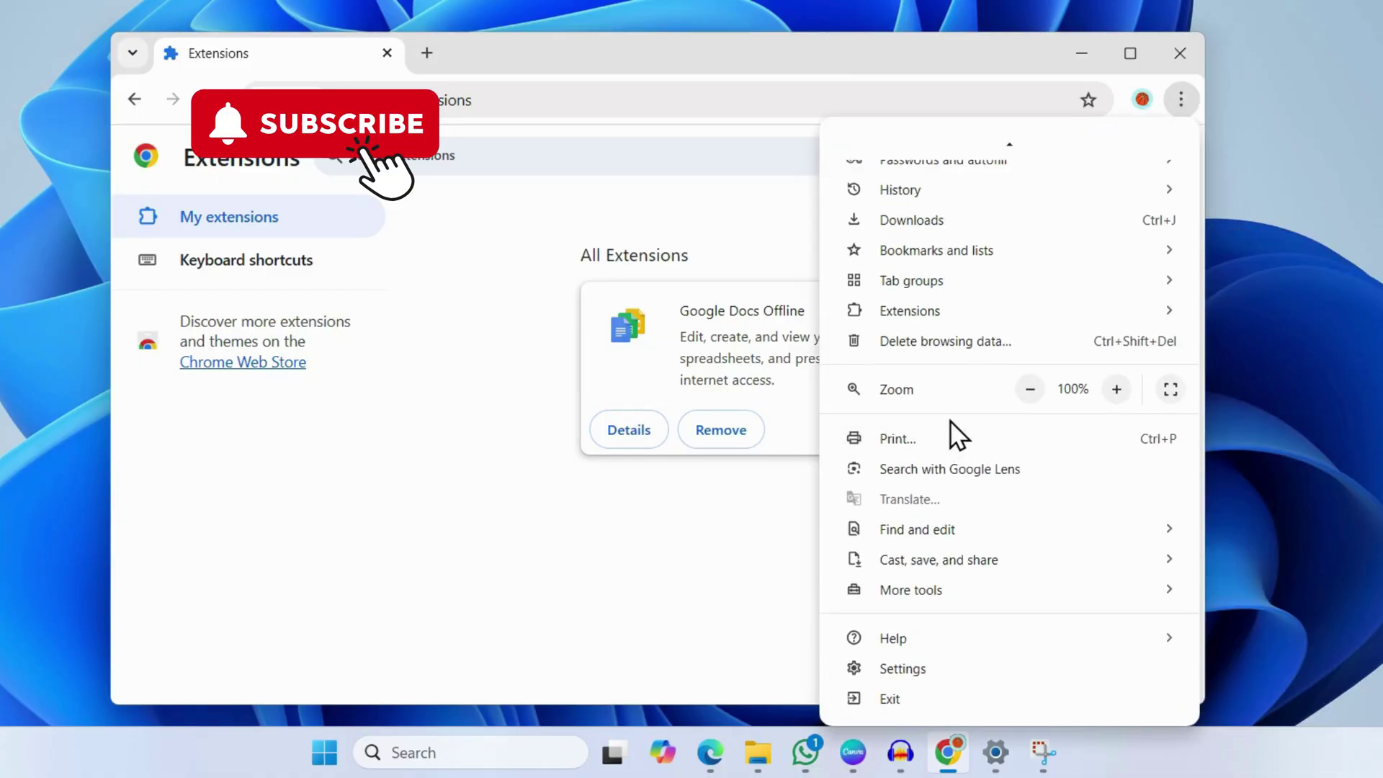
pyautogui.click(883, 664)
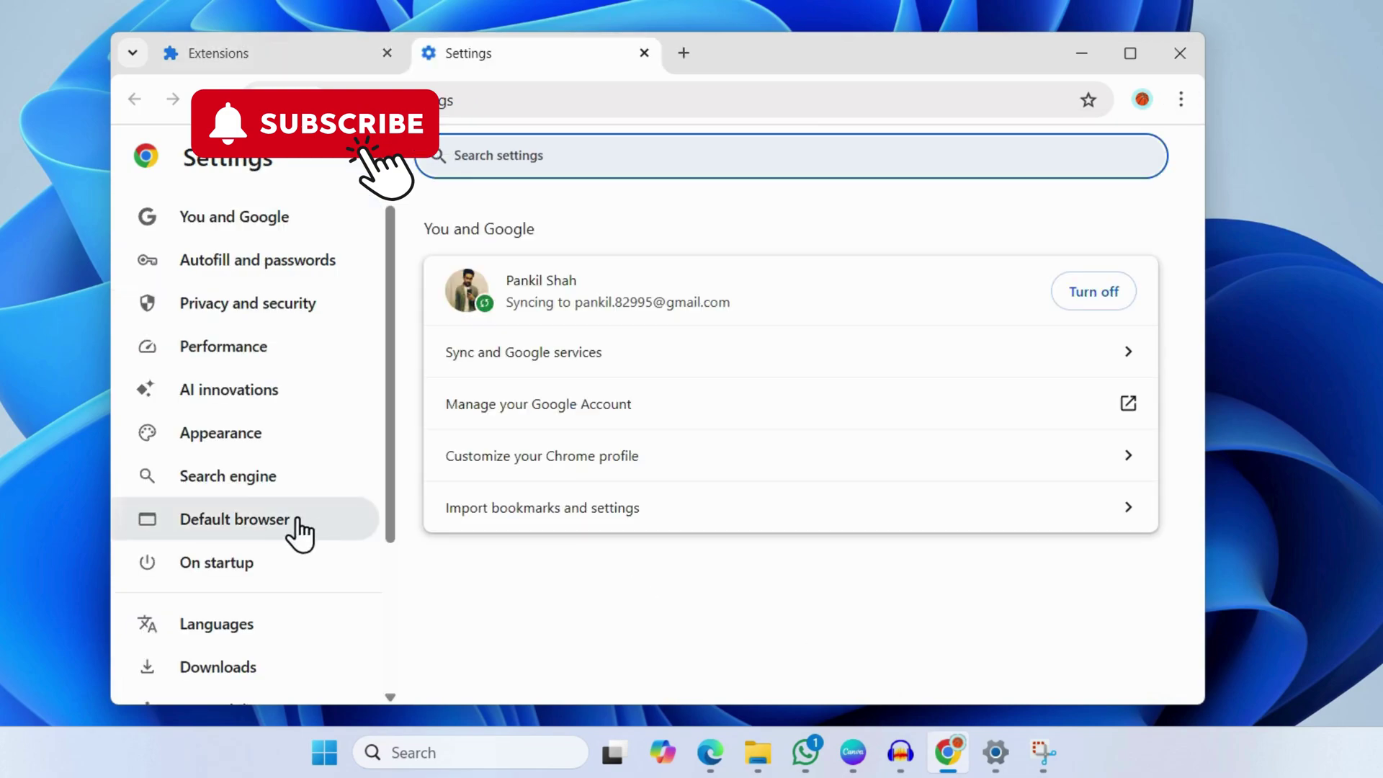
pyautogui.click(224, 324)
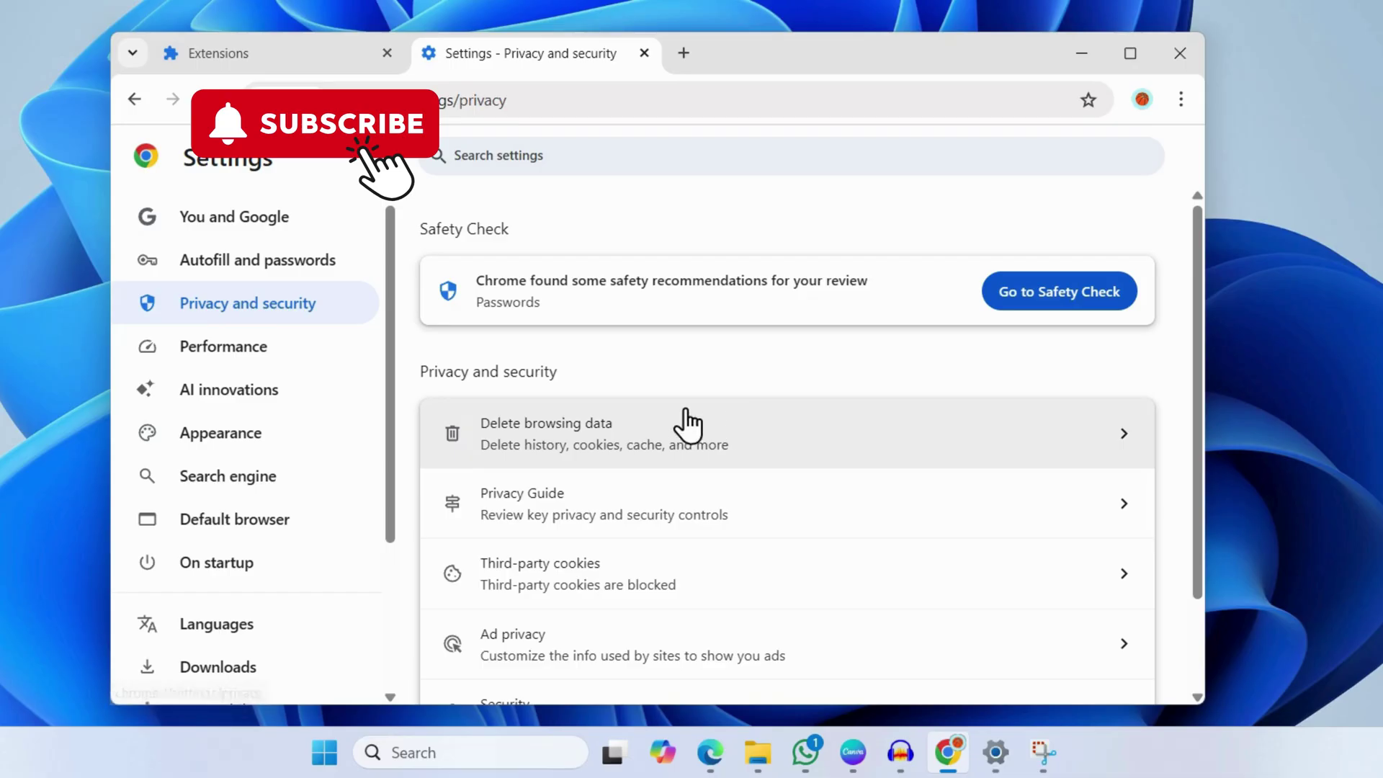
pyautogui.scroll(-2, 687, 411)
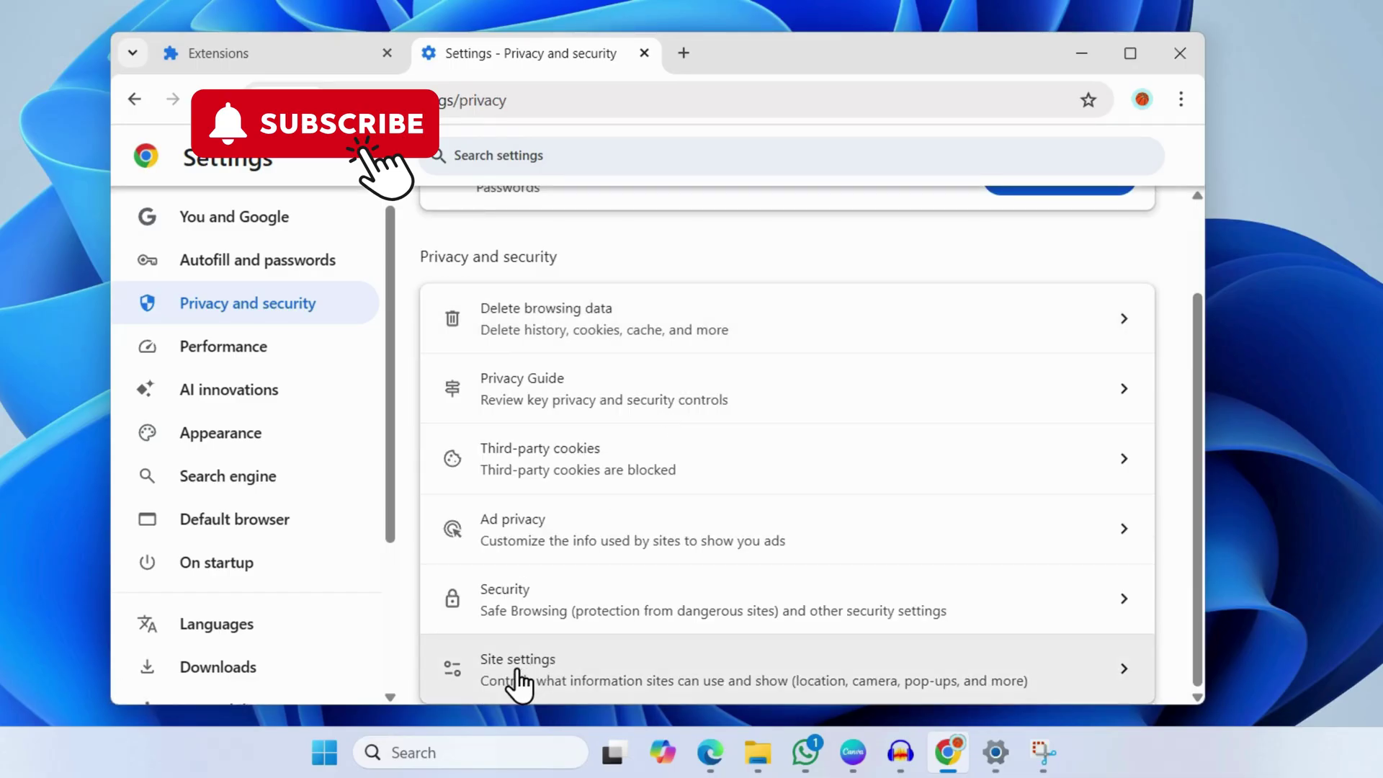
pyautogui.click(551, 681)
pyautogui.scroll(-5, 553, 681)
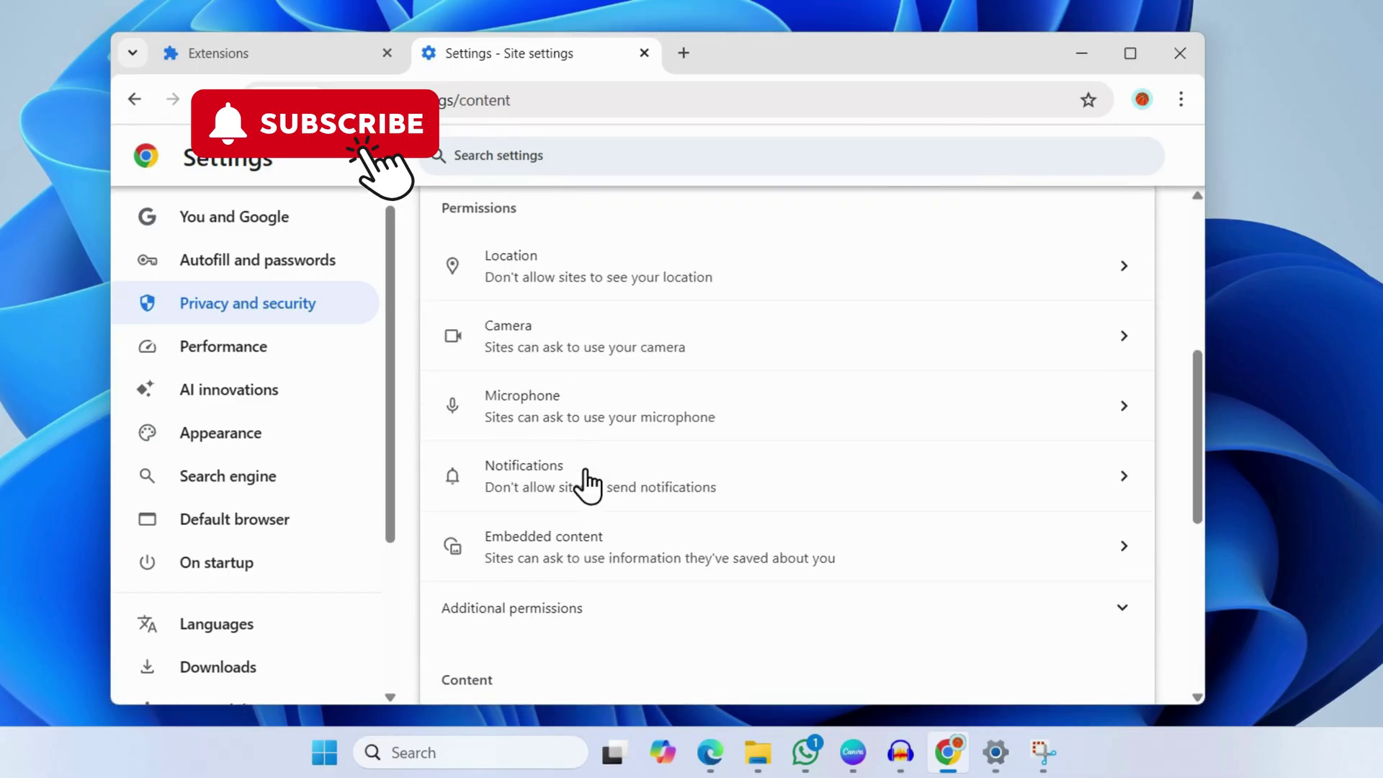
pyautogui.click(522, 492)
pyautogui.scroll(-2, 749, 468)
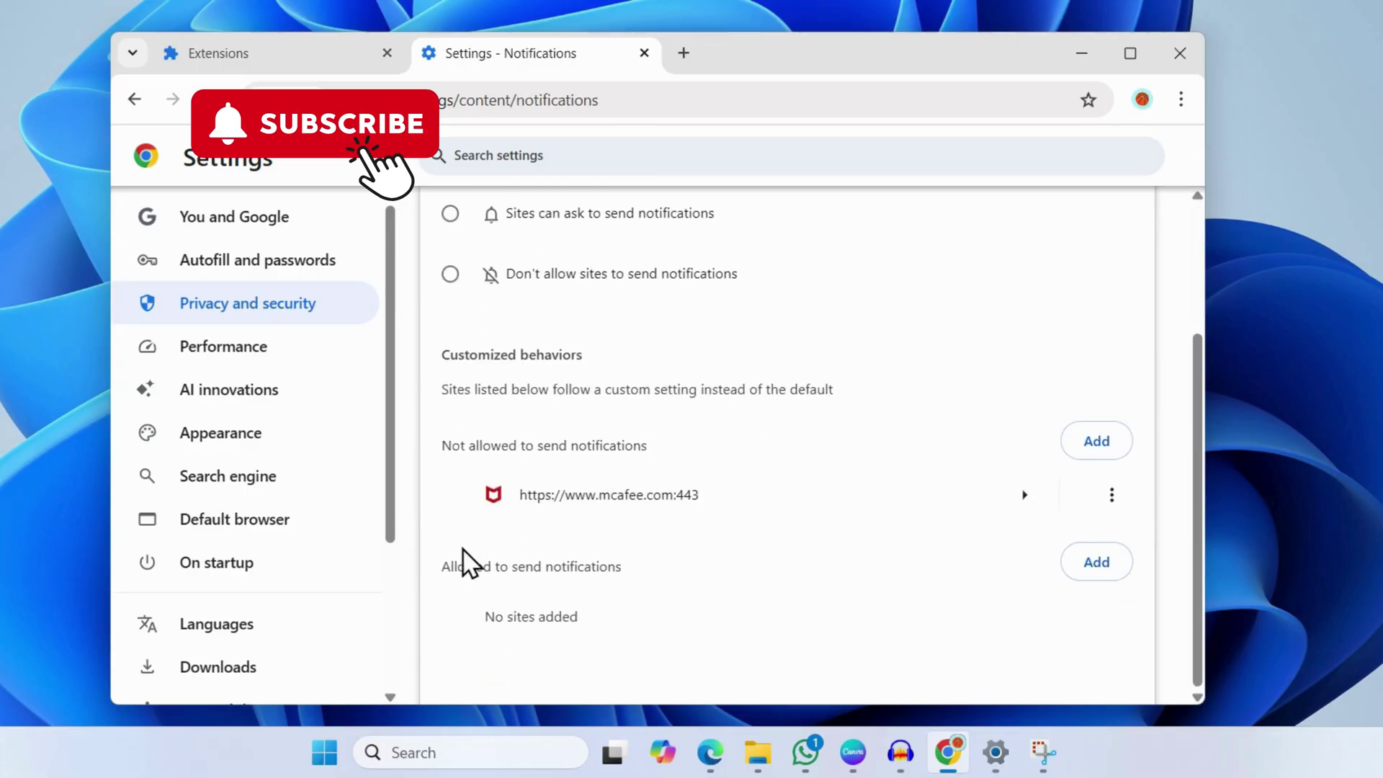
pyautogui.moveTo(442, 566); pyautogui.dragTo(620, 560)
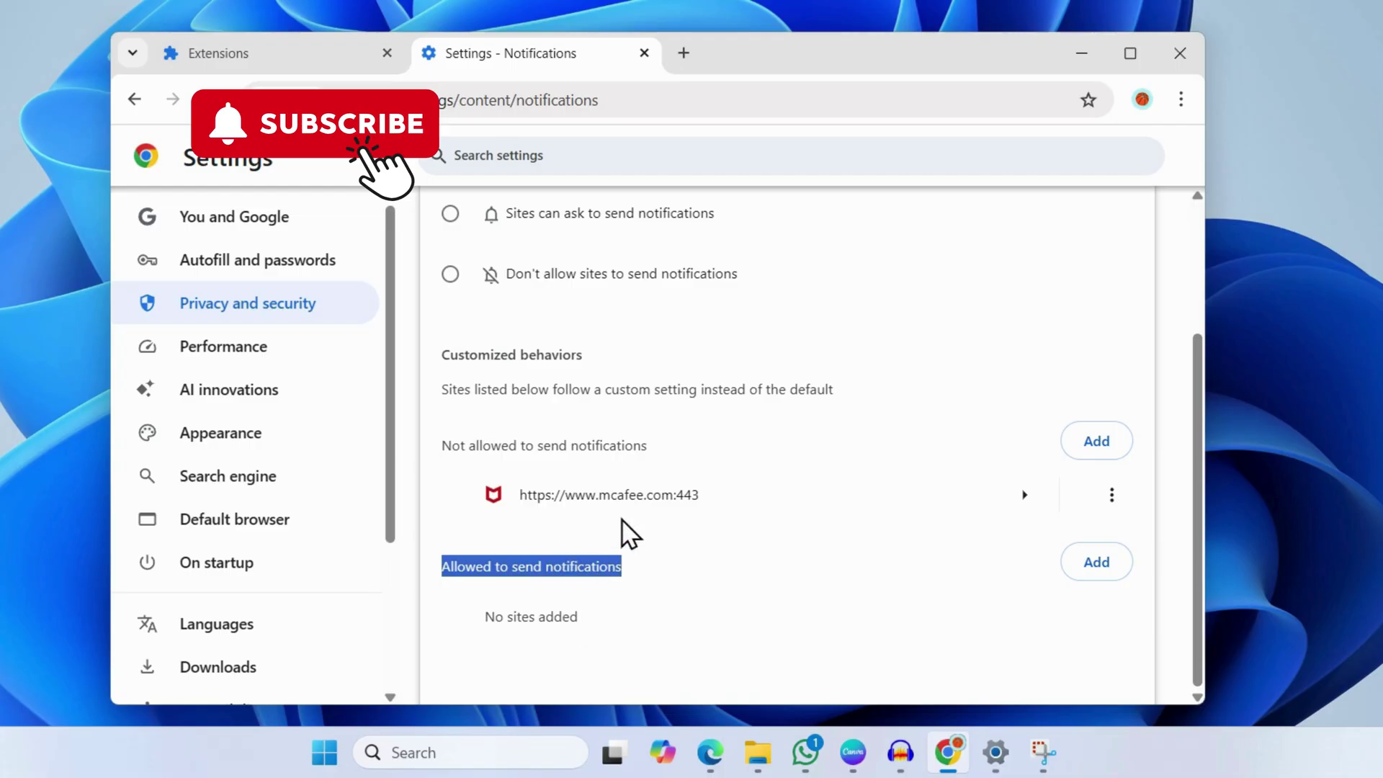
pyautogui.click(1111, 496)
pyautogui.click(1041, 508)
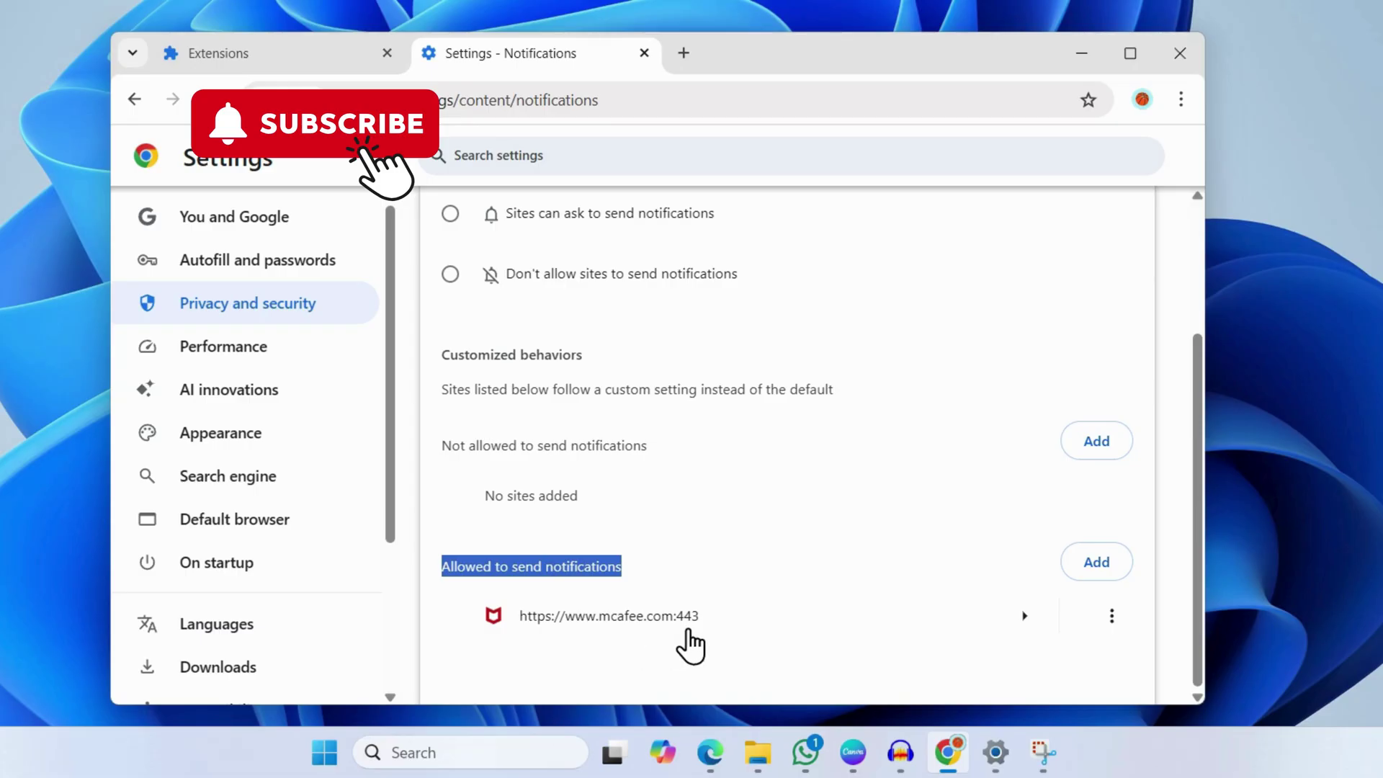
pyautogui.click(1112, 616)
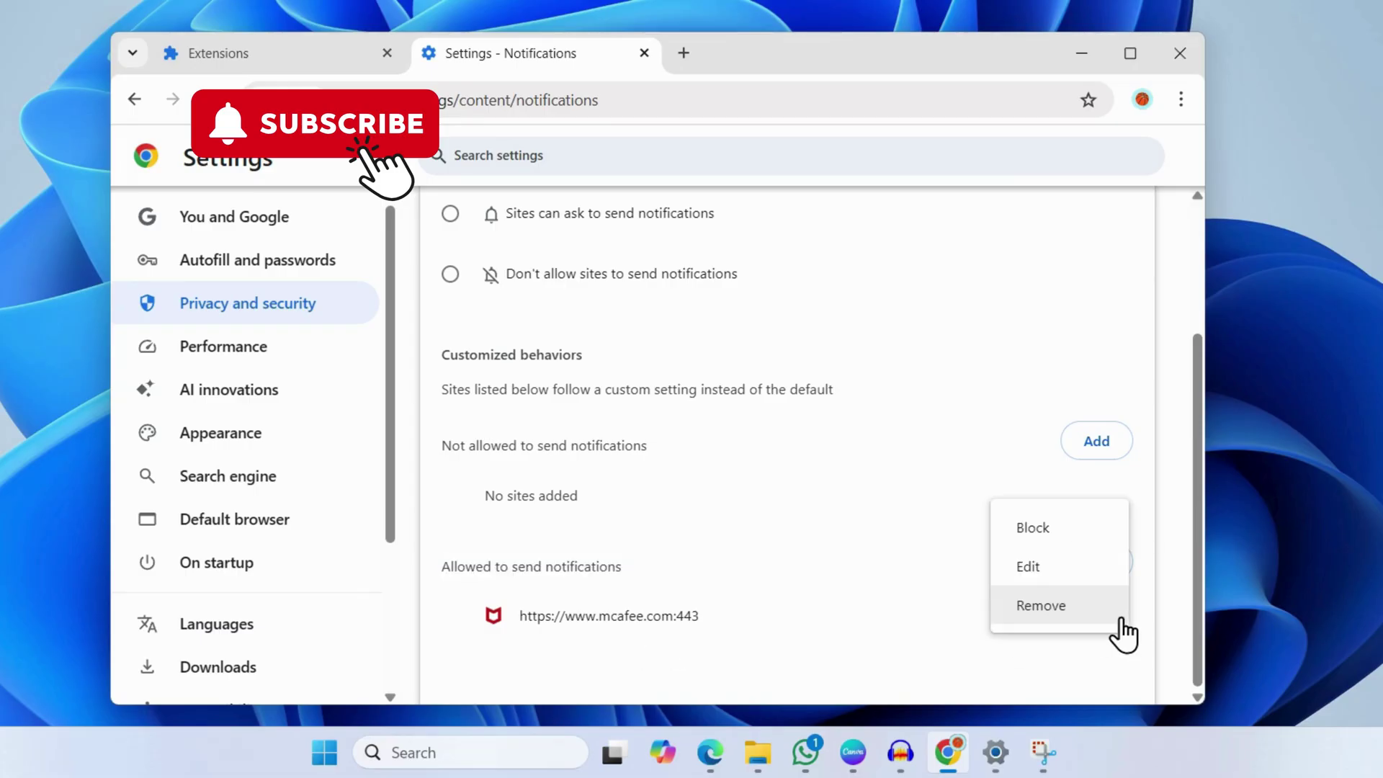
pyautogui.click(1036, 539)
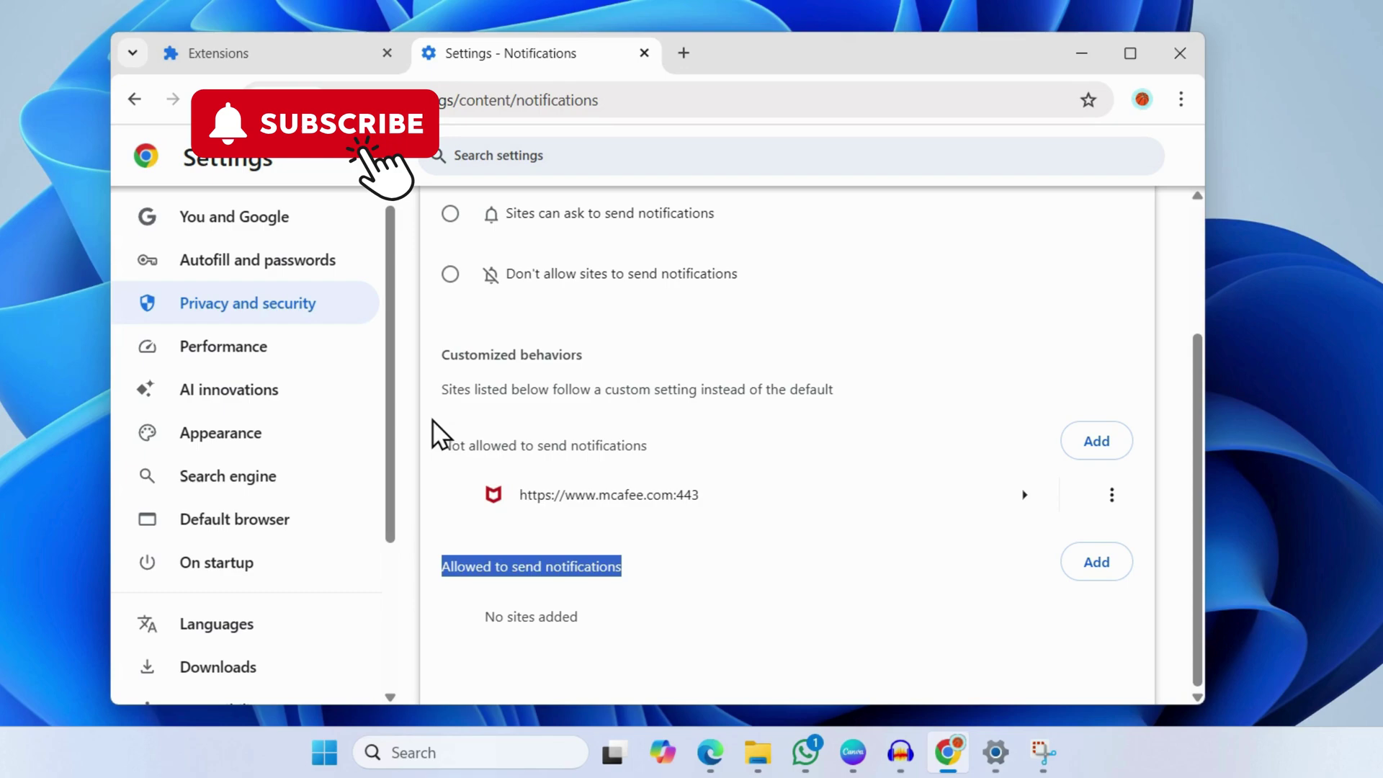
pyautogui.scroll(1, 595, 355)
pyautogui.scroll(3, 595, 360)
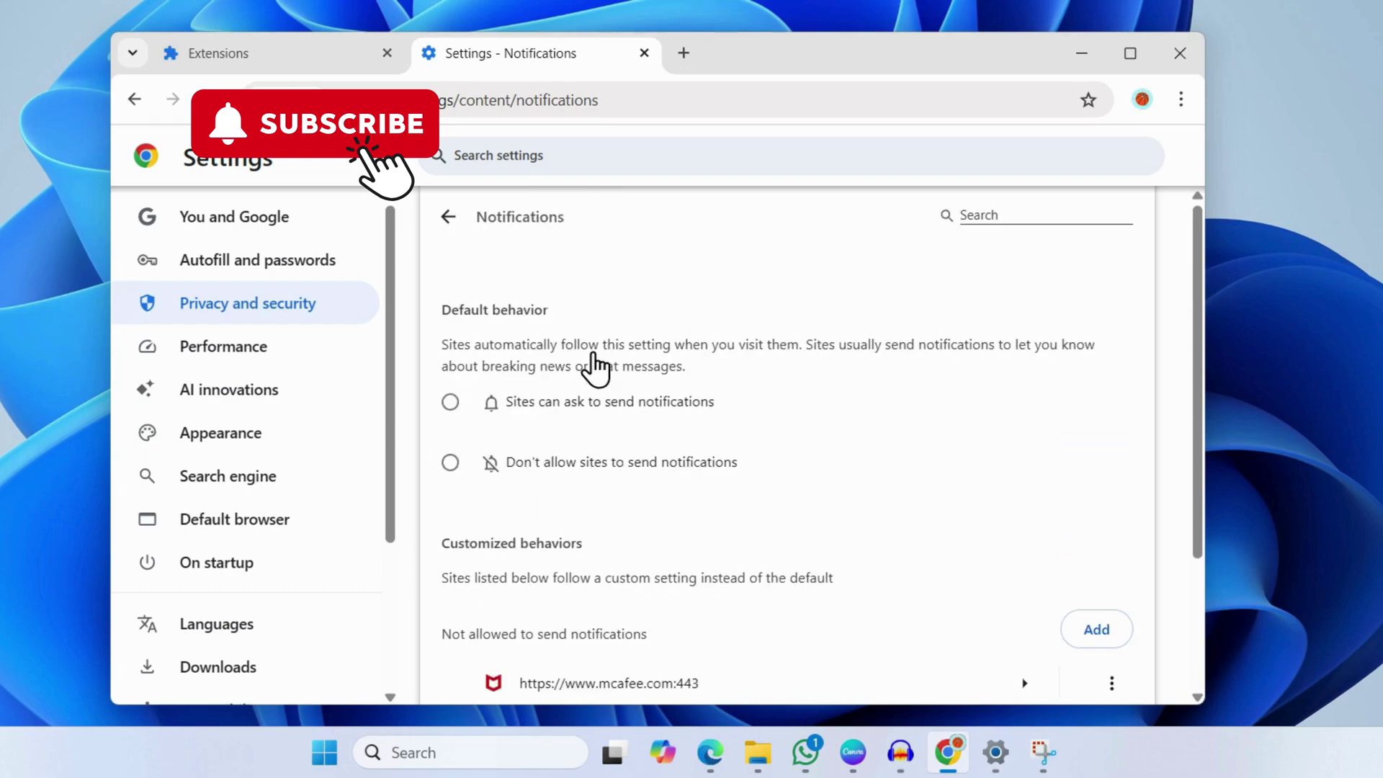
# Step: Return to Site settings and open All sites, showing google.com at 555 MB of 1,002 MB
pyautogui.click(448, 216)
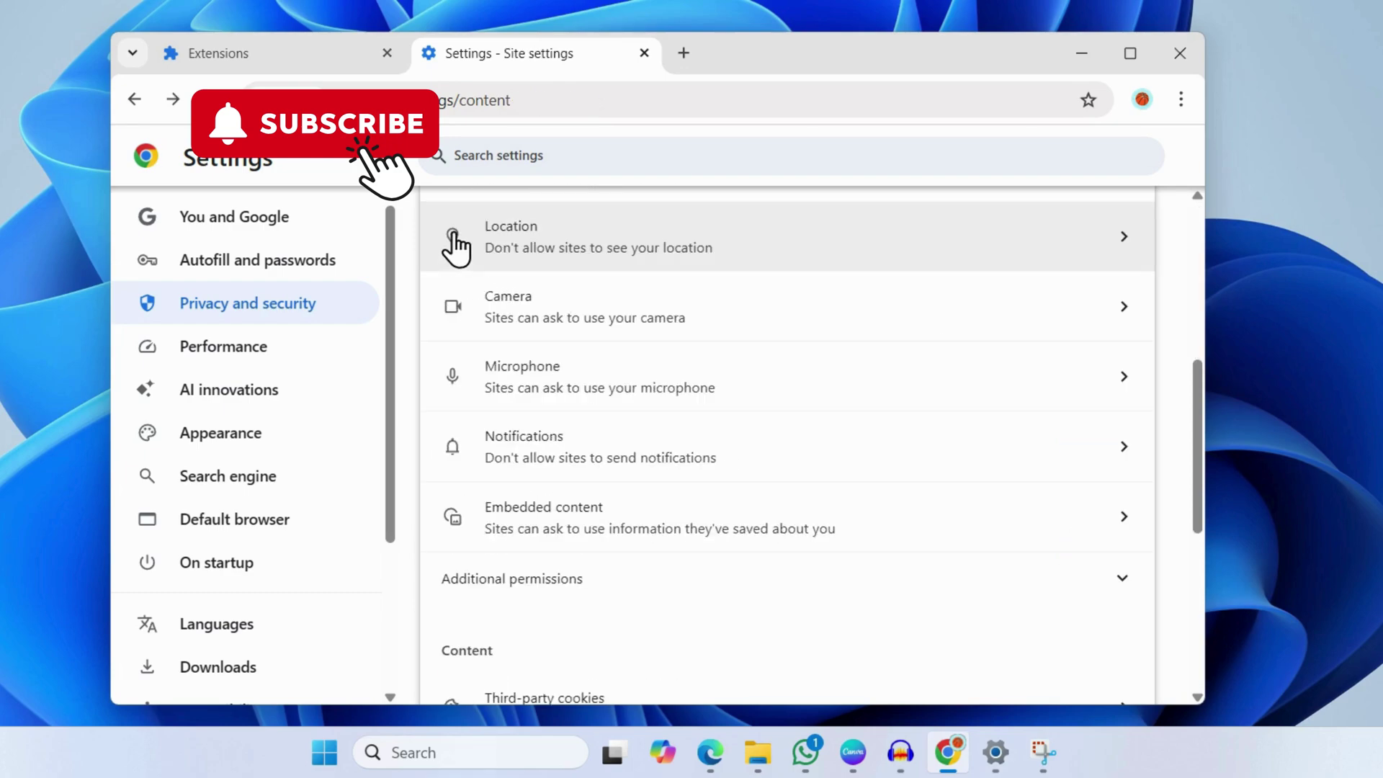
pyautogui.scroll(3, 529, 439)
pyautogui.scroll(2, 531, 440)
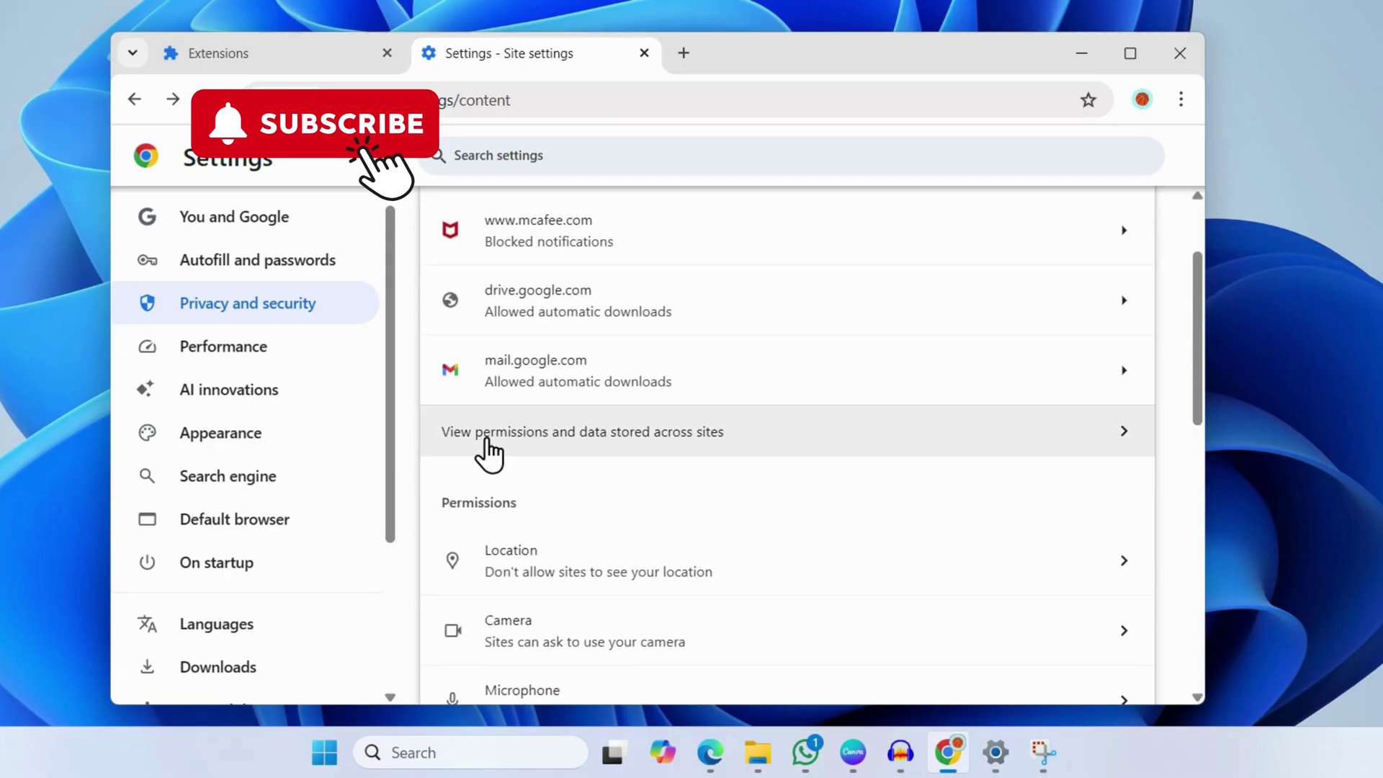
pyautogui.click(636, 461)
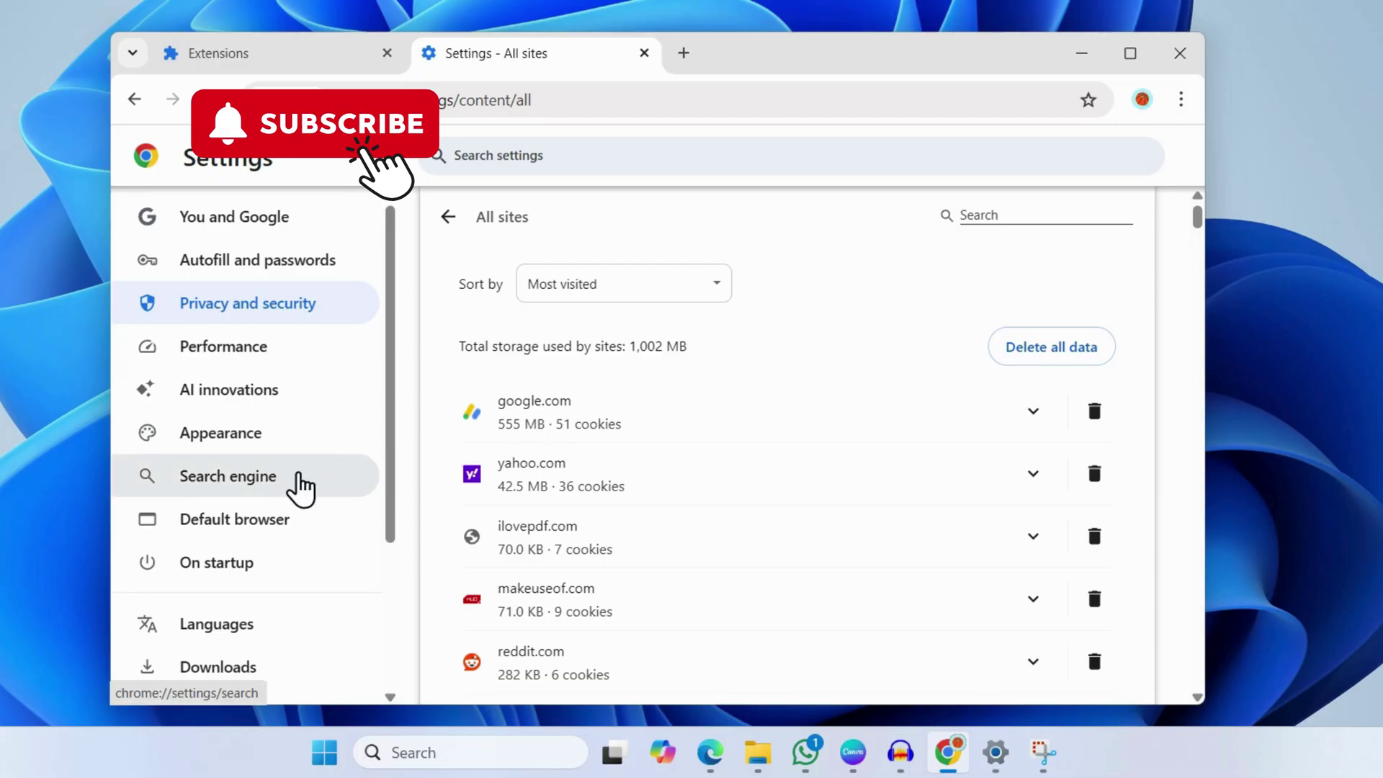
# Step: Go to Reset settings and choose Restore settings to their original defaults
pyautogui.scroll(-3, 289, 504)
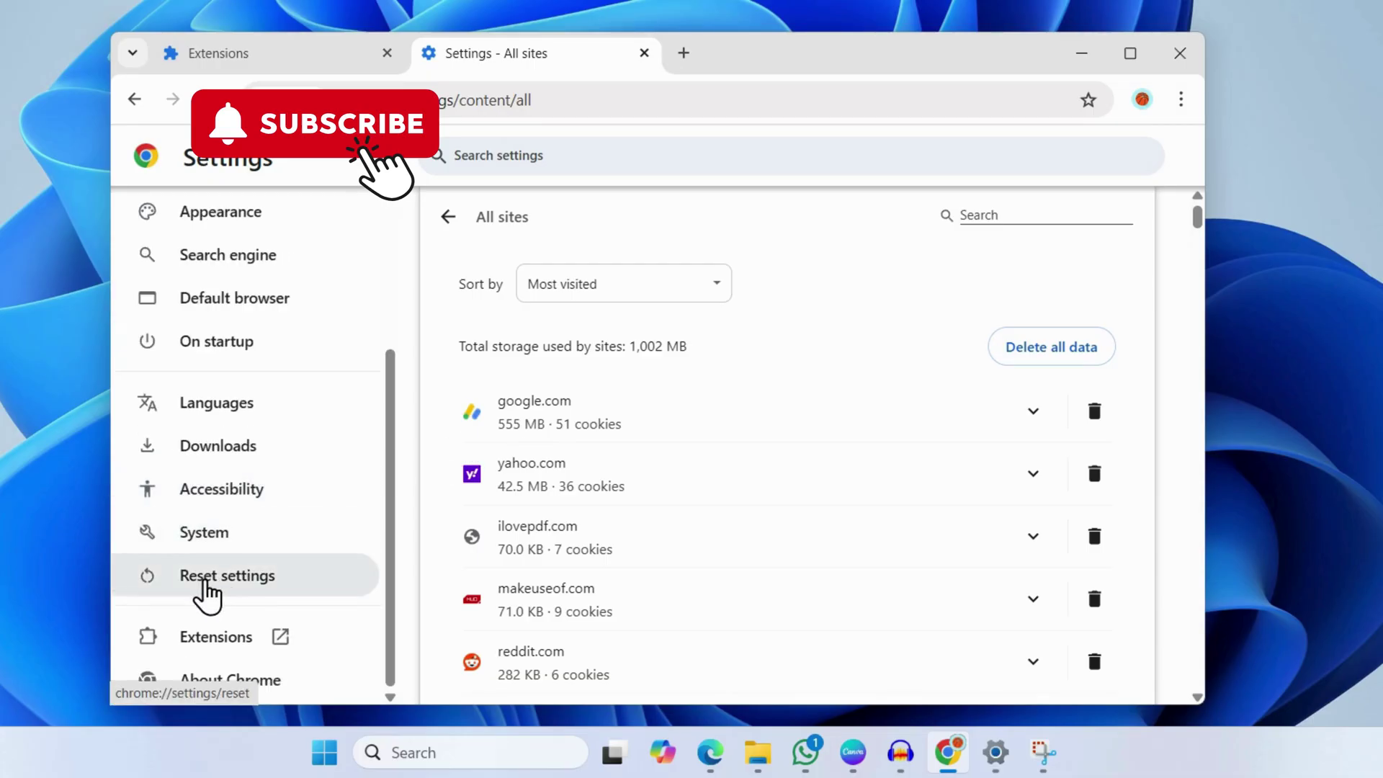
pyautogui.click(240, 584)
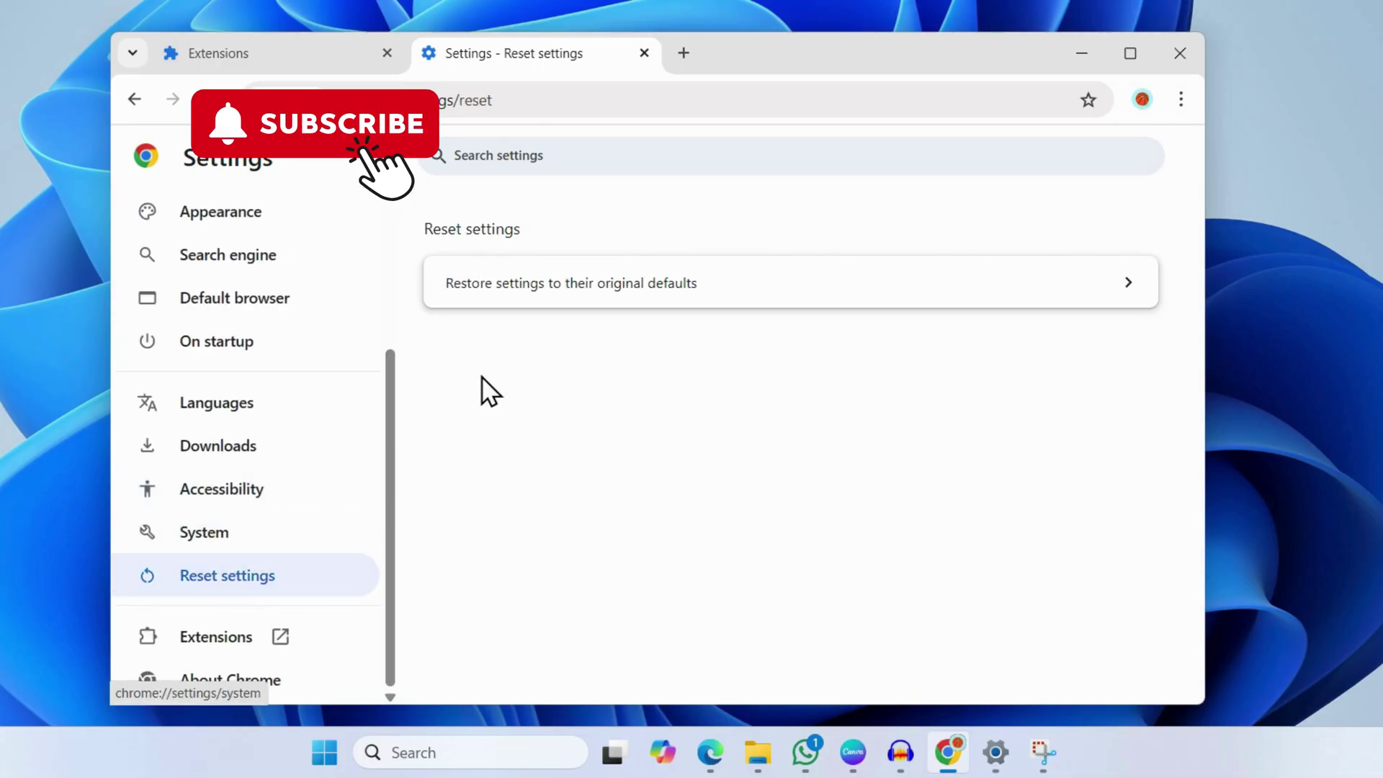
pyautogui.click(535, 297)
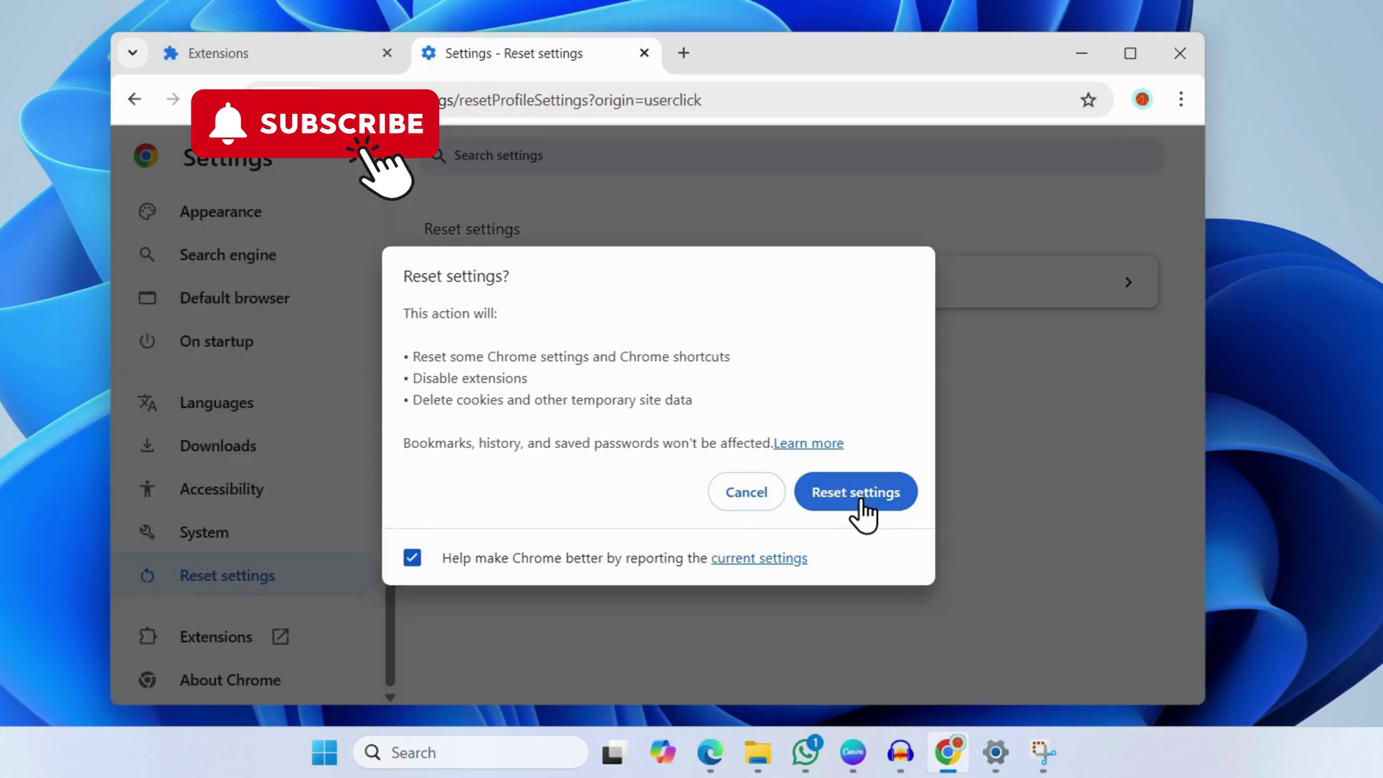